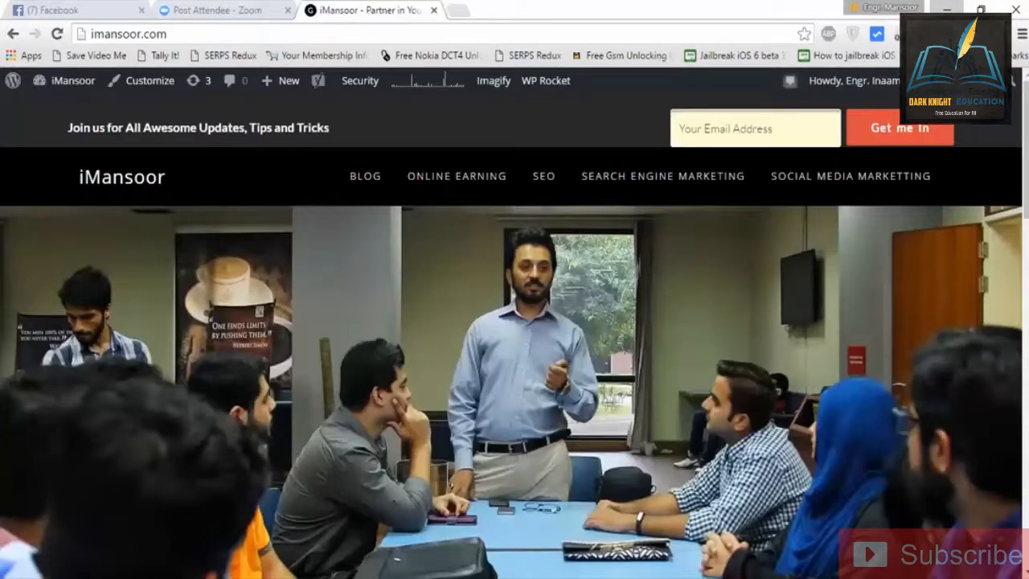
# Open the website urdututs.com in a new tab.
pyautogui.hotkey('ctrl', 't')
pyautogui.write('ur')
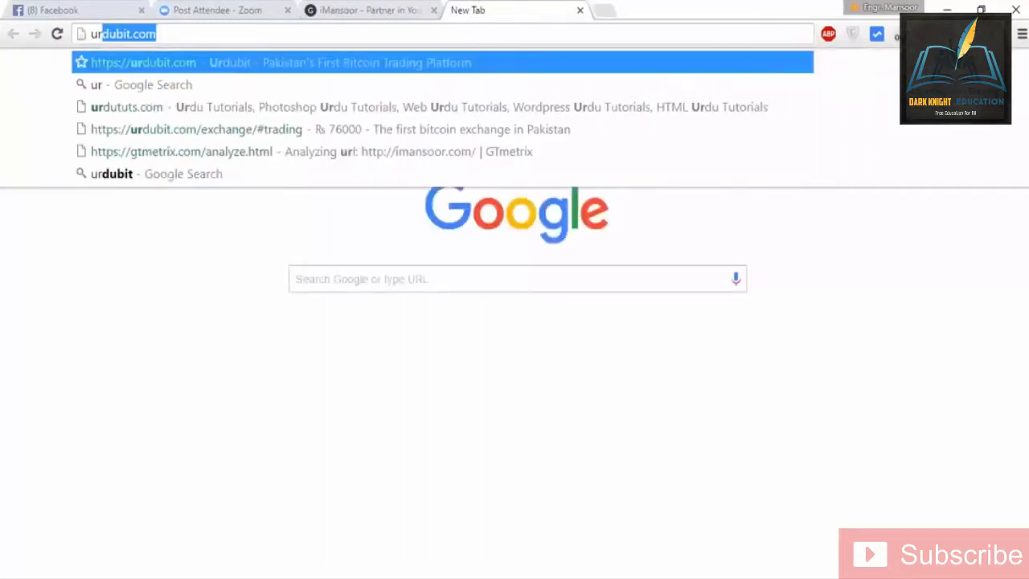
pyautogui.write('dututs.com')
pyautogui.press('Return')
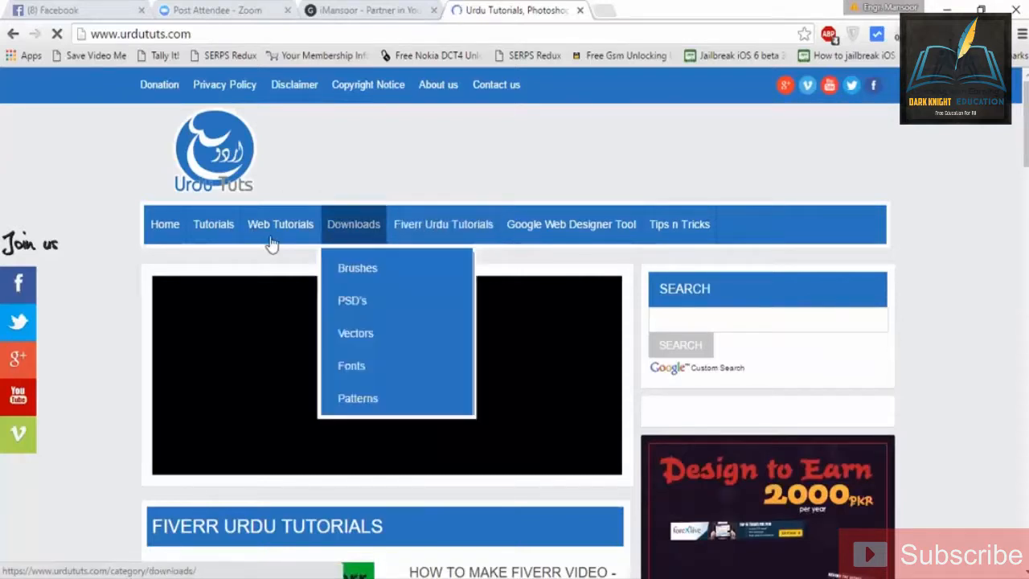
# Look through the Urdu Tuts home page's navigation categories, tutorial sections and sidebar, and close its tab.
pyautogui.moveTo(211, 230)
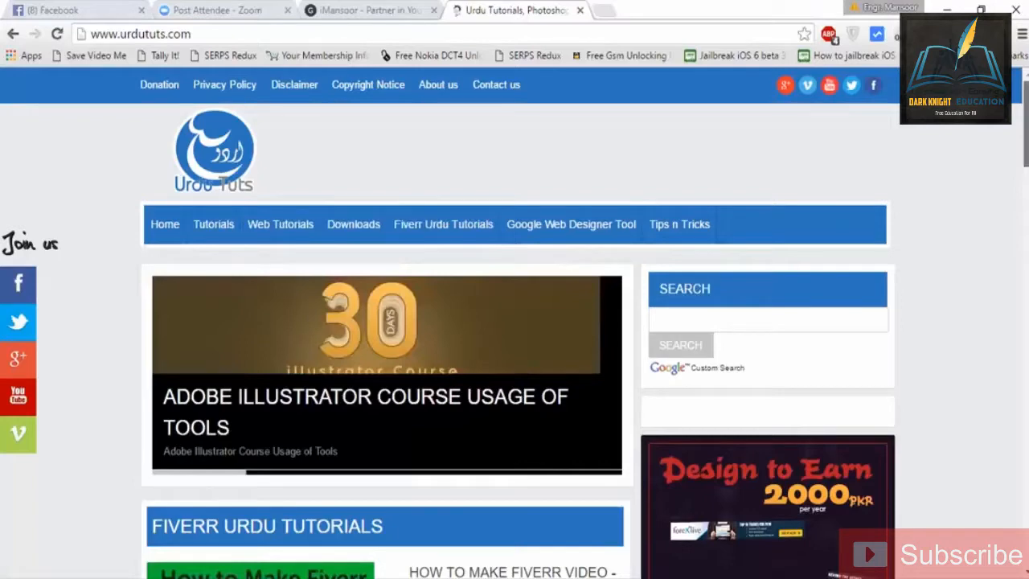
pyautogui.scroll(-1, 443, 217)
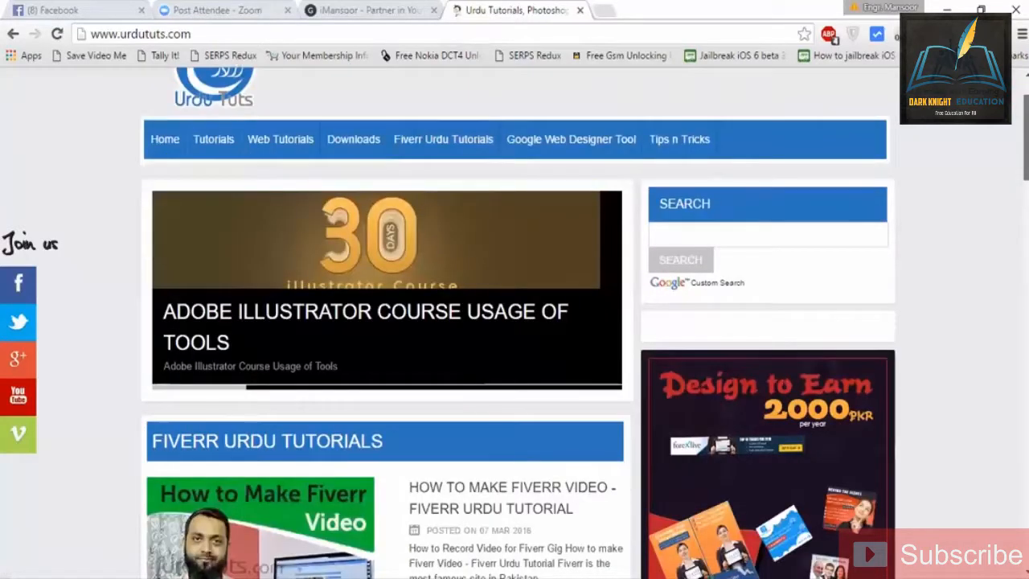
pyautogui.scroll(-3, 514, 322)
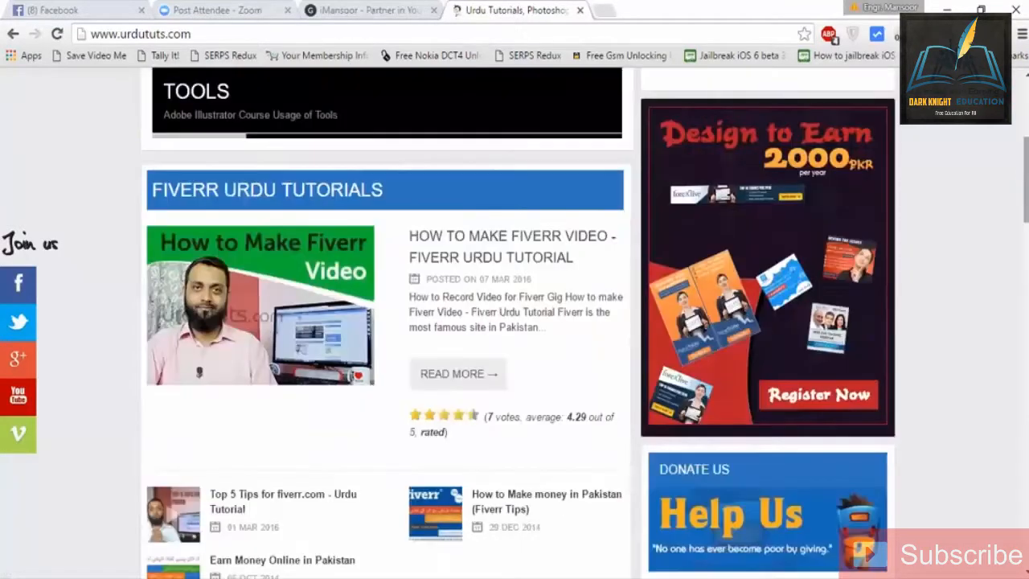
pyautogui.scroll(-1, 514, 321)
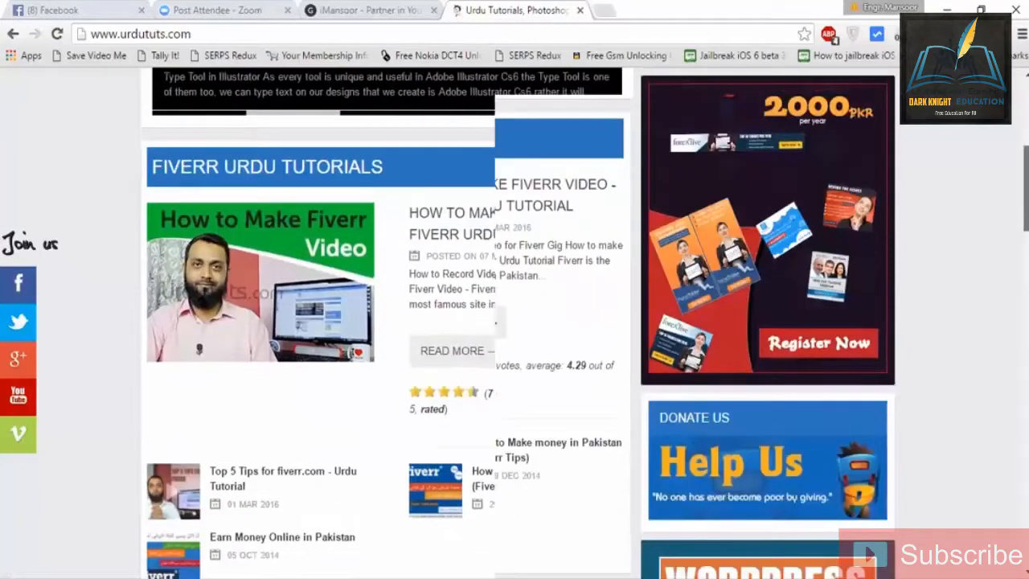
pyautogui.scroll(-3, 515, 321)
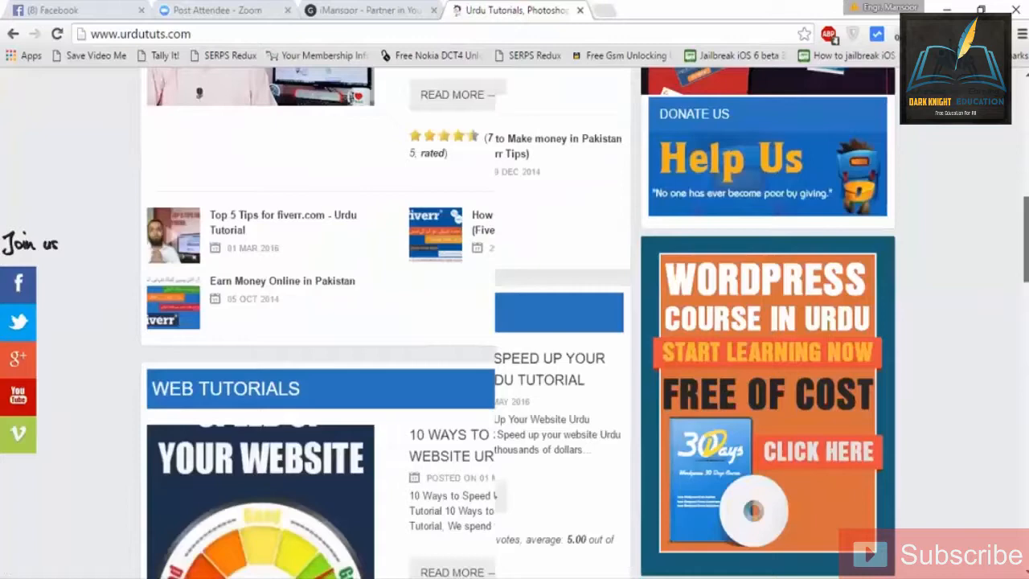
pyautogui.scroll(-5, 515, 322)
pyautogui.scroll(-1, 514, 321)
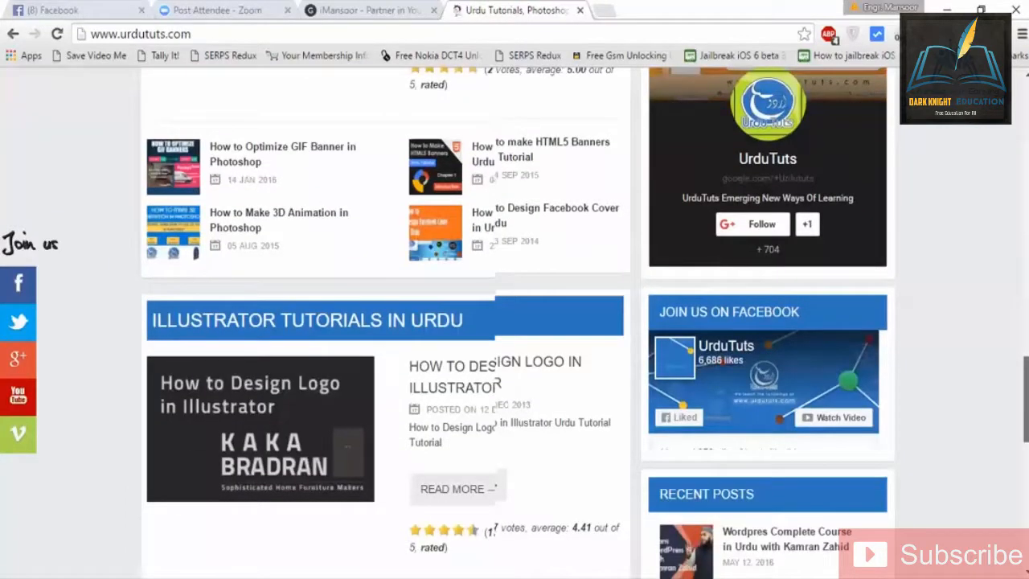
pyautogui.hotkey('ctrl', 'w')
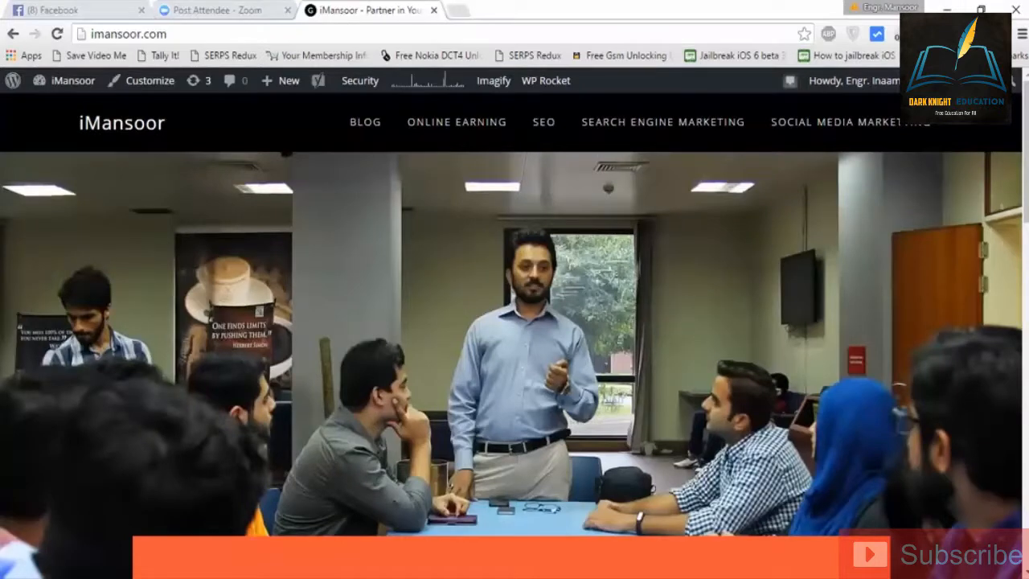
pyautogui.click(430, 35)
pyautogui.hotkey('ctrl', 'c')
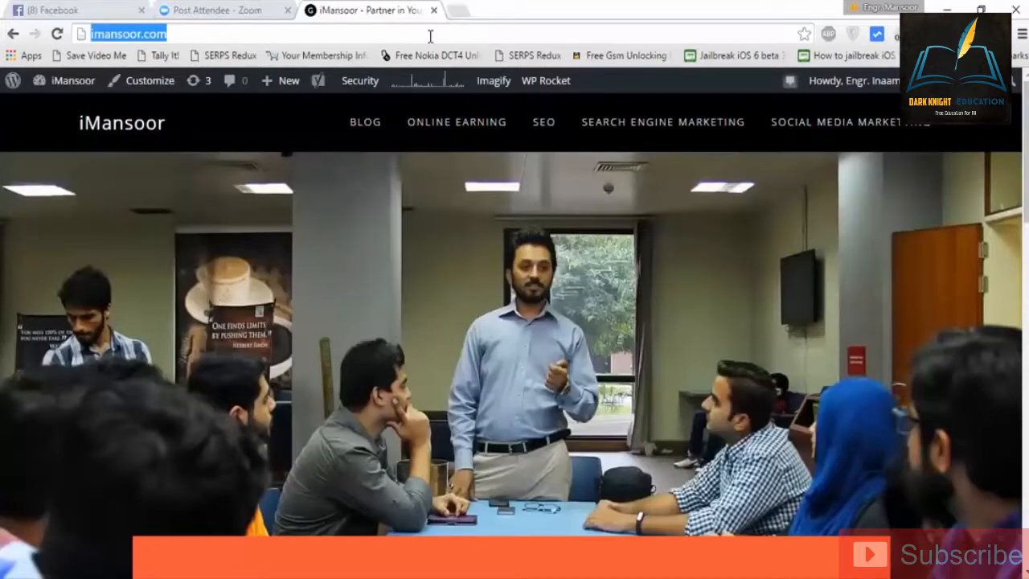
pyautogui.write('clin')
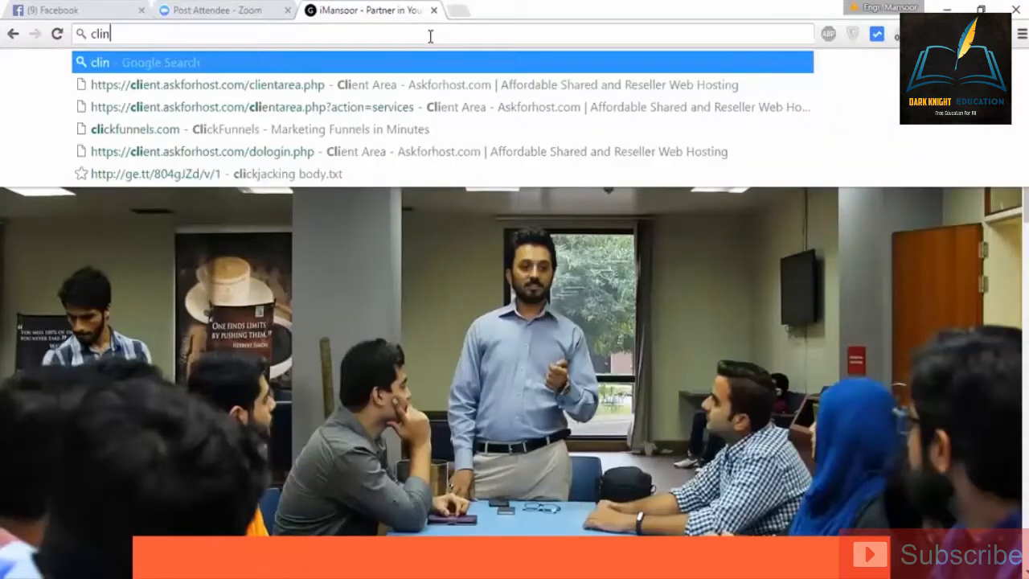
pyautogui.press('BackSpace')
pyautogui.press('Down')
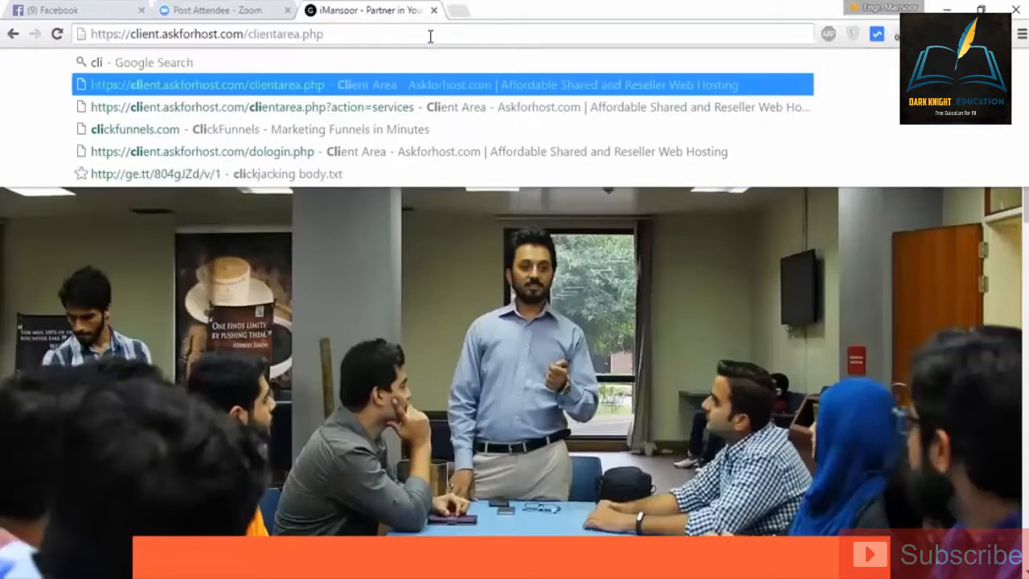
pyautogui.press('Return')
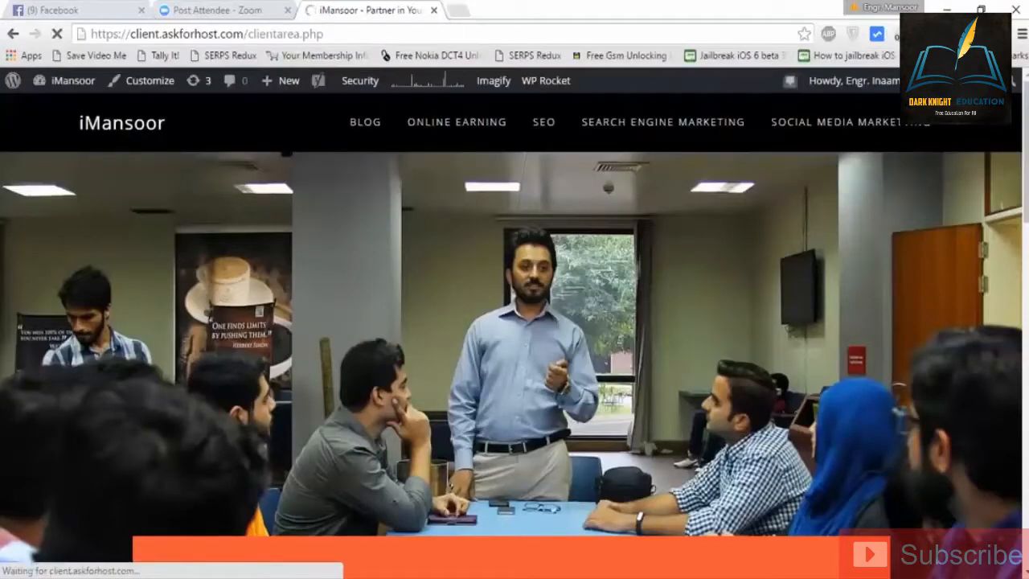
pyautogui.hotkey('ctrl', 't')
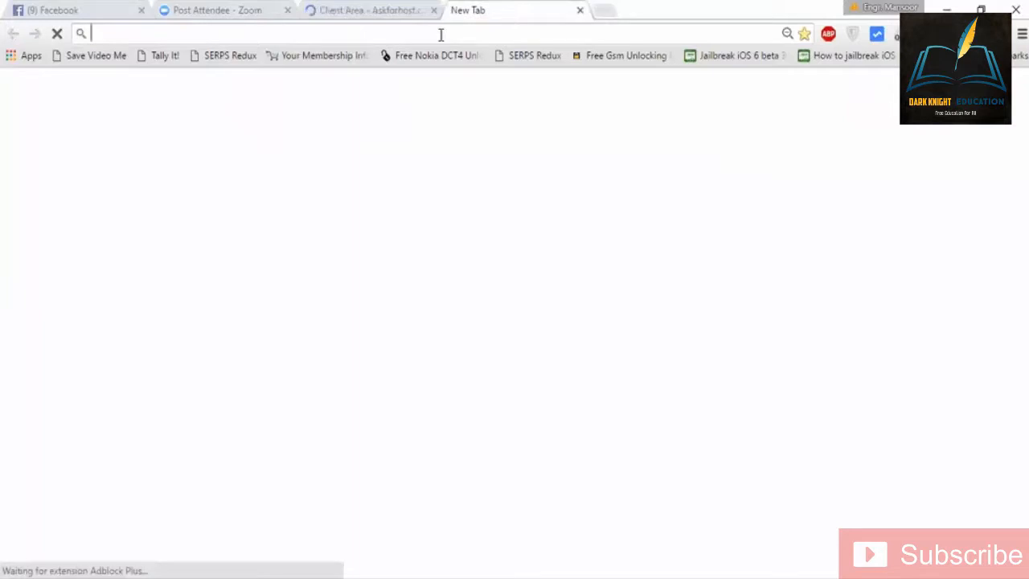
pyautogui.hotkey('ctrl', 'v')
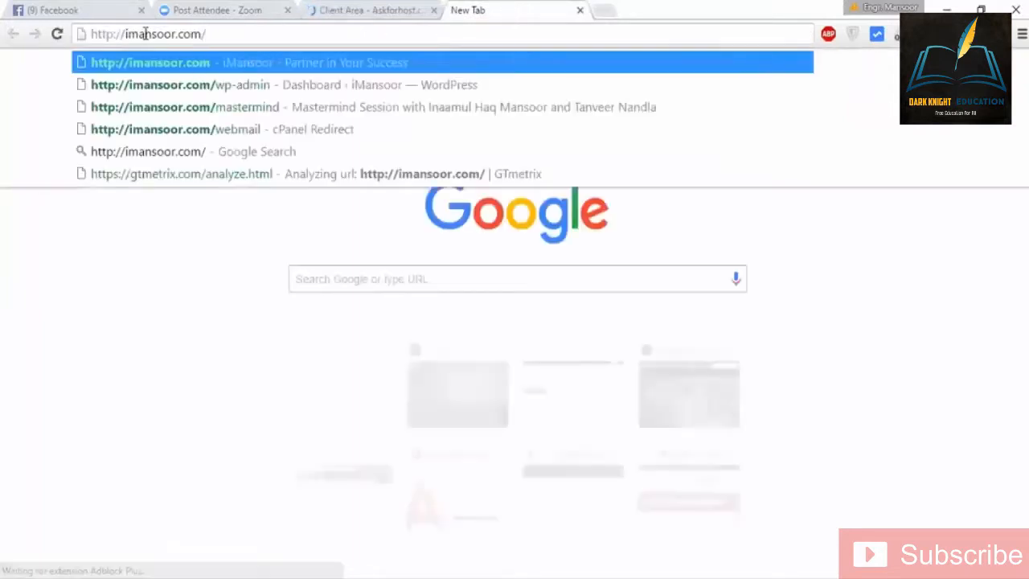
pyautogui.moveTo(138, 33); pyautogui.dragTo(145, 34)
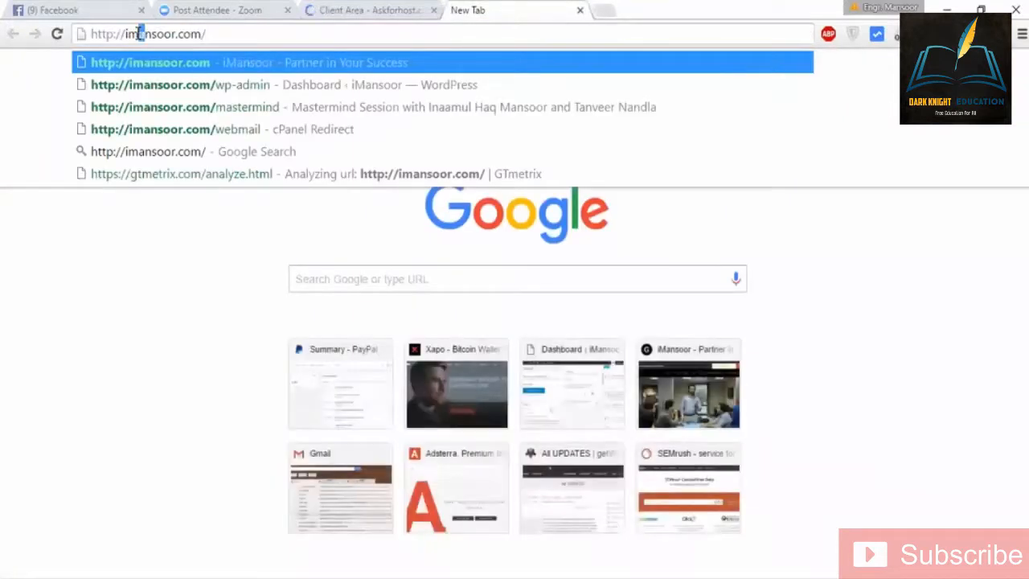
pyautogui.moveTo(207, 34); pyautogui.dragTo(76, 34)
pyautogui.press('BackSpace')
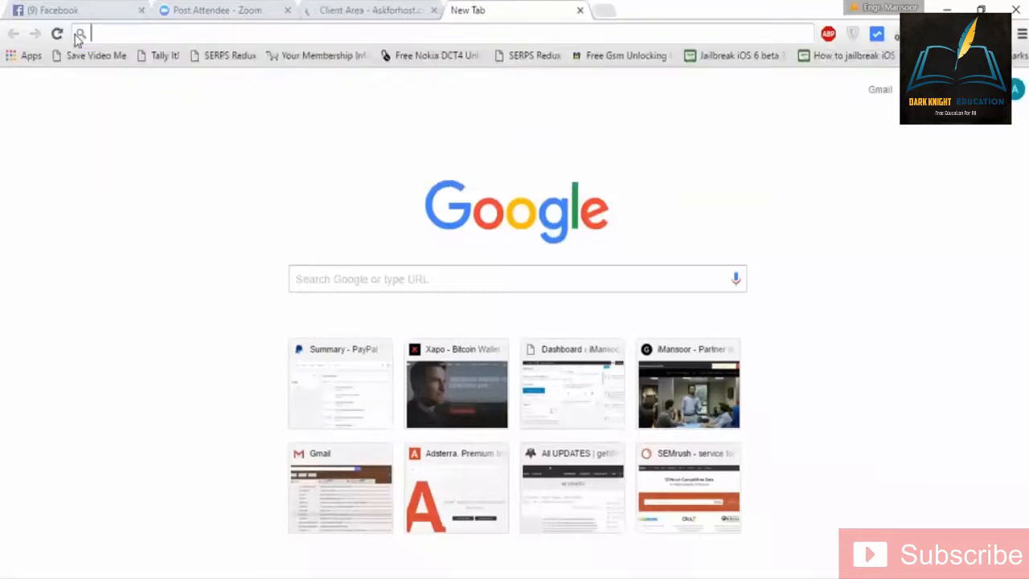
pyautogui.write('as')
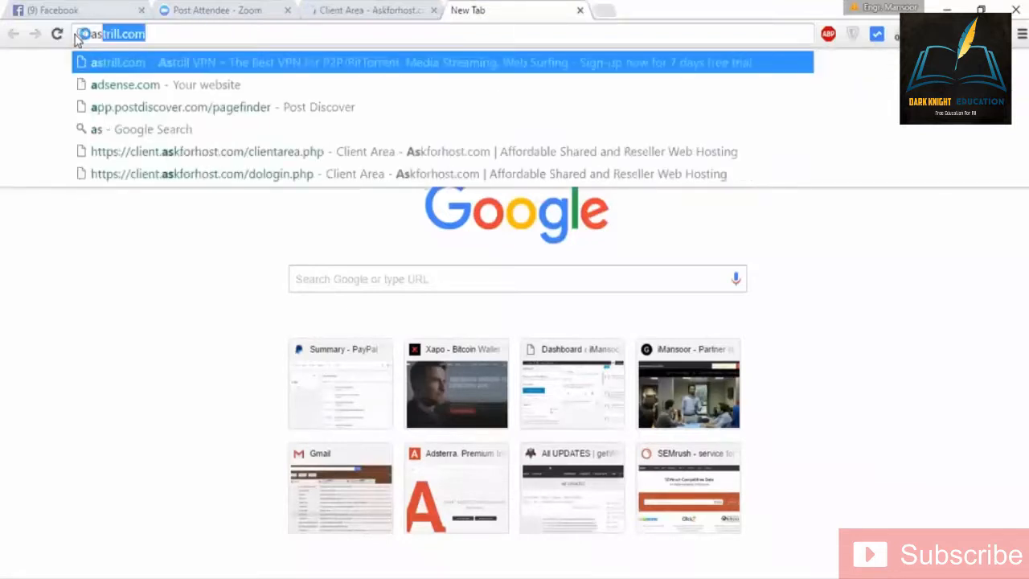
pyautogui.write('k')
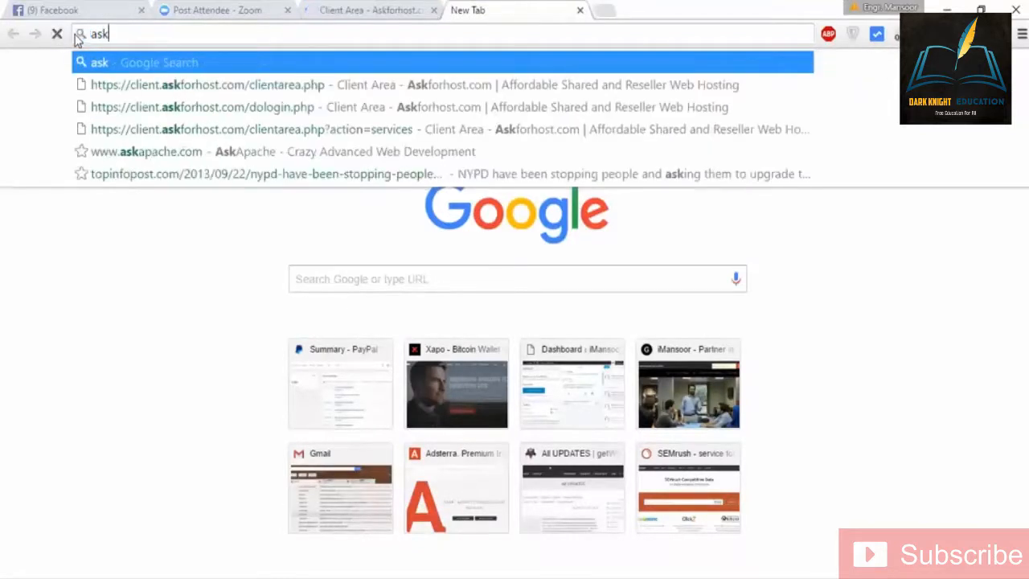
pyautogui.press('Down')
pyautogui.press('Return')
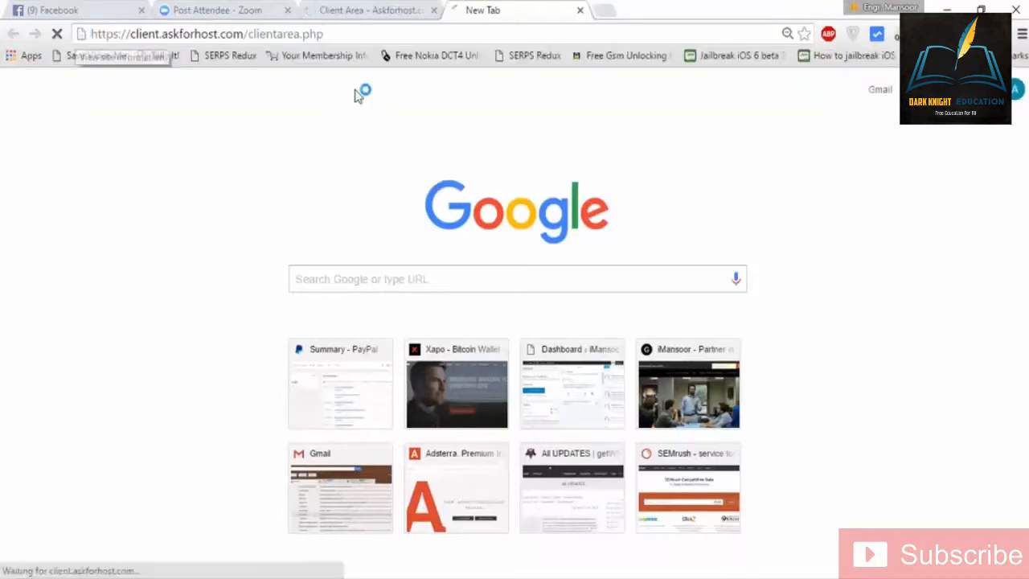
# Check the login page in the first client area tab, and log in from the second one with the prefilled credentials.
pyautogui.click(356, 10)
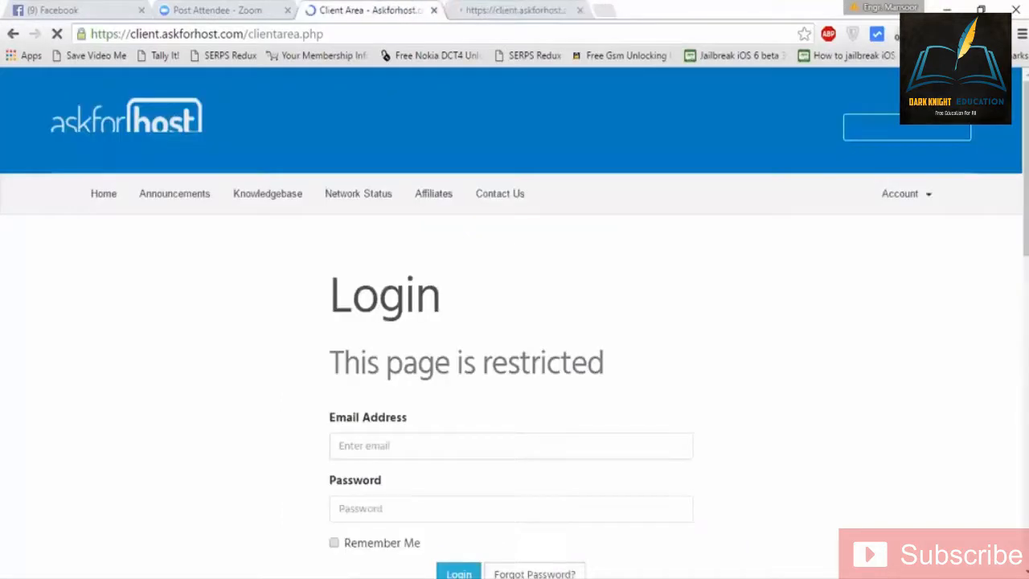
pyautogui.scroll(-3, 515, 322)
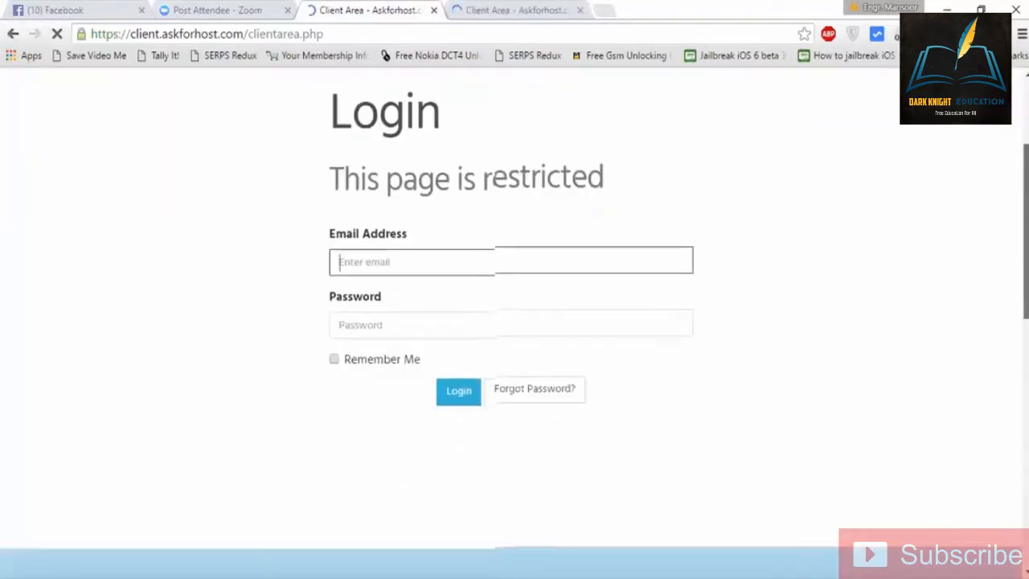
pyautogui.scroll(3, 515, 322)
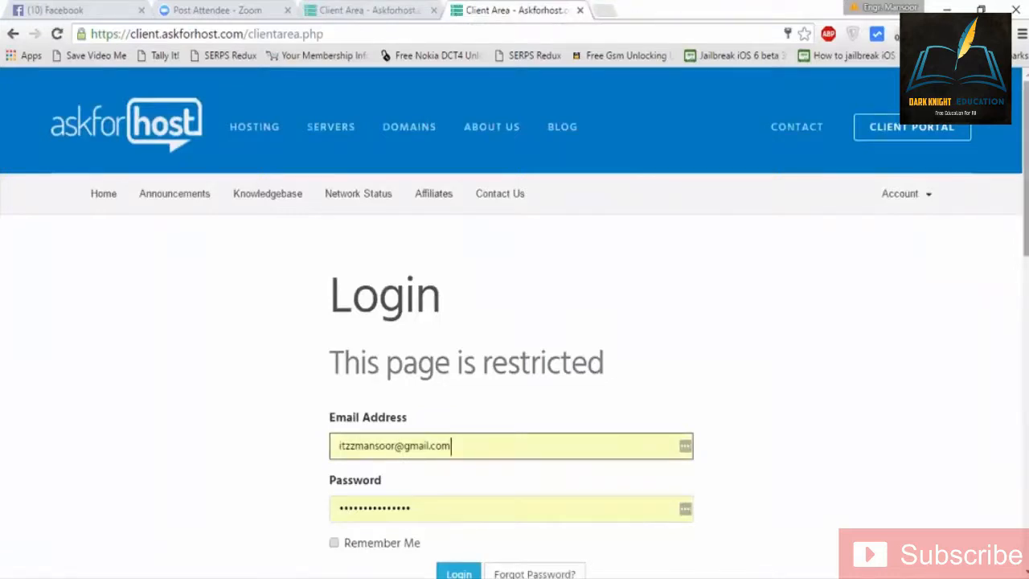
pyautogui.scroll(-3, 515, 321)
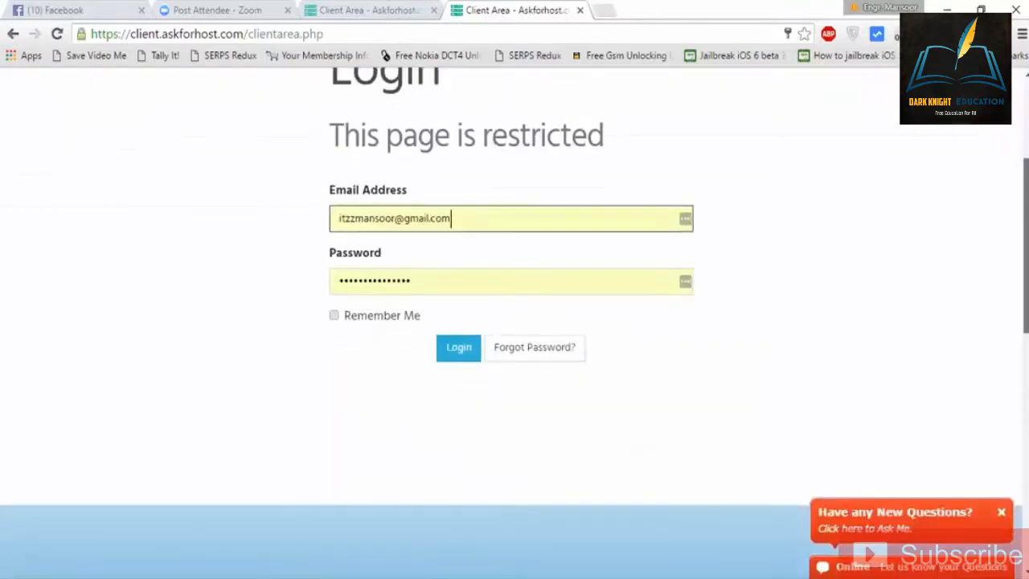
pyautogui.click(458, 347)
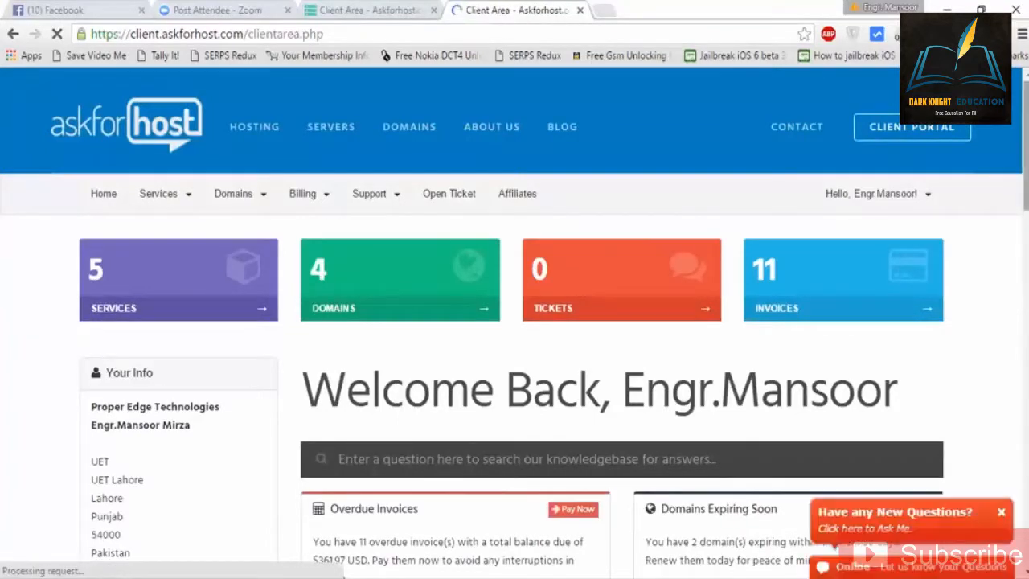
# Review the client area dashboard's account panels and open the full list of services.
pyautogui.moveTo(1025, 144); pyautogui.dragTo(1025, 150)
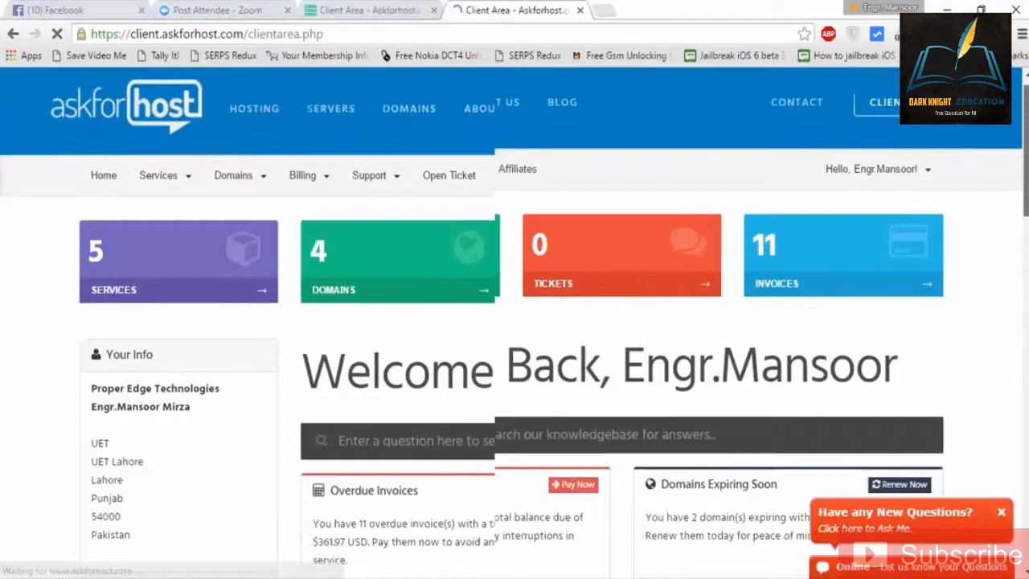
pyautogui.scroll(-1, 514, 322)
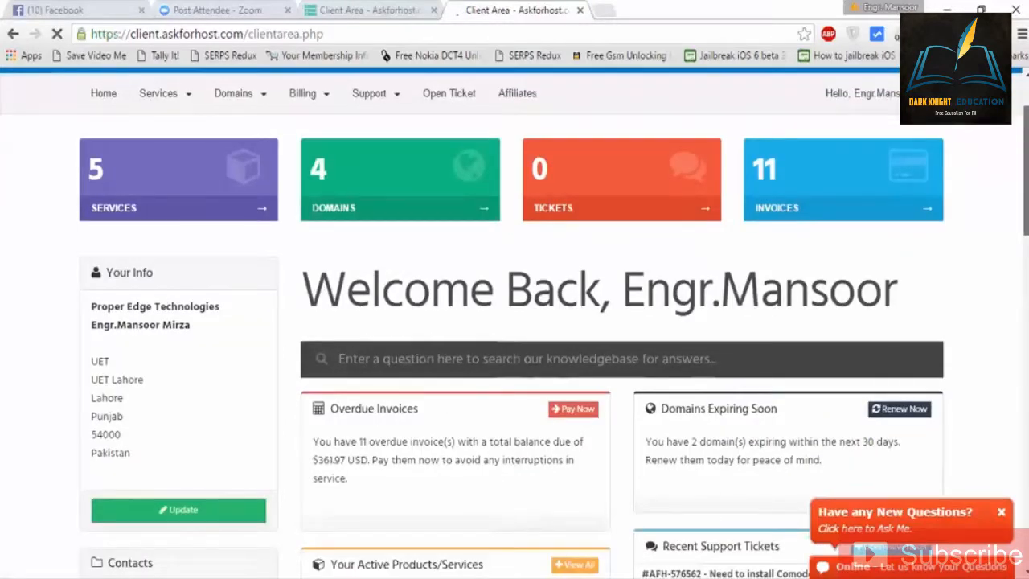
pyautogui.scroll(-4, 514, 321)
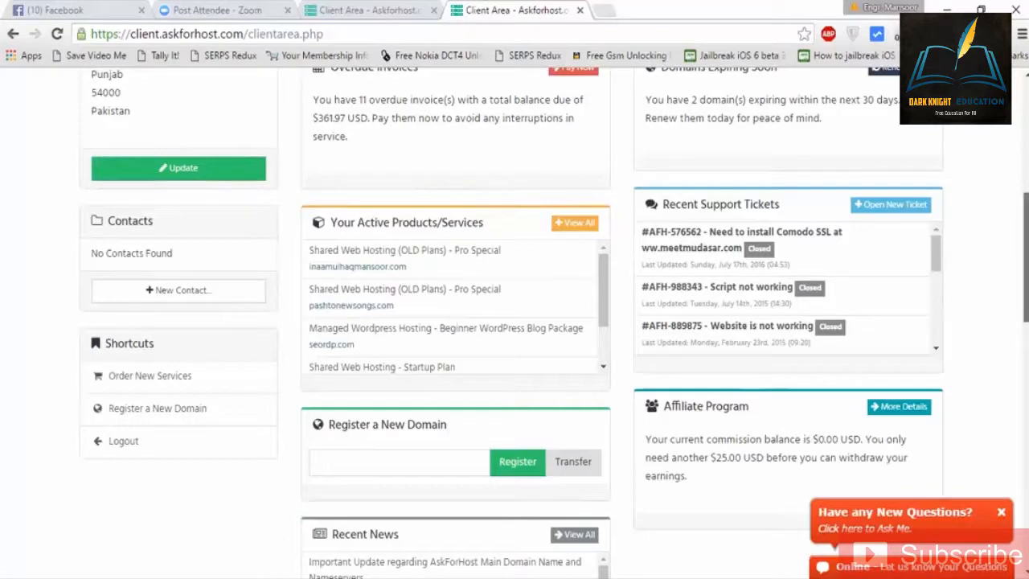
pyautogui.scroll(-2, 554, 322)
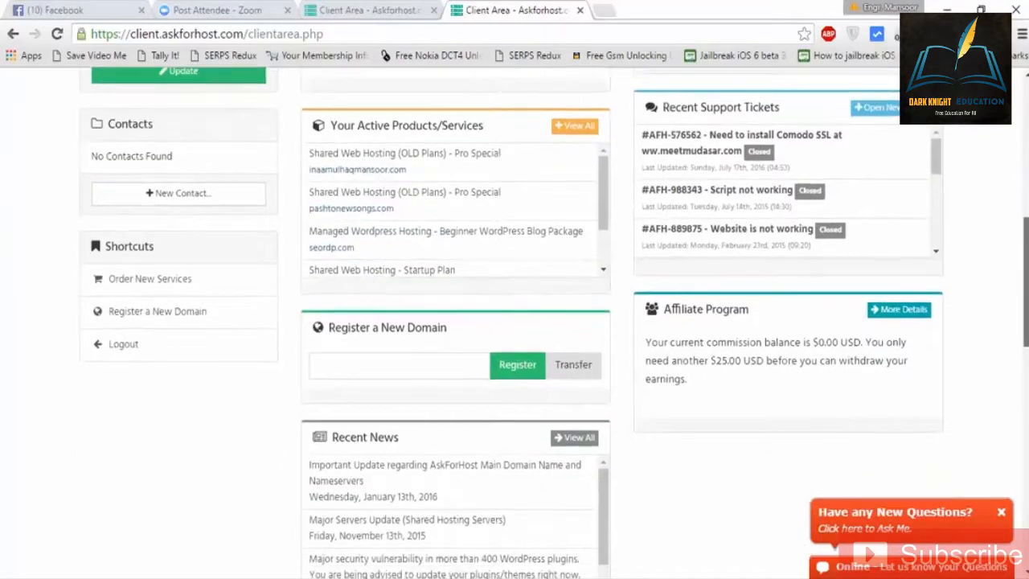
pyautogui.scroll(3, 554, 322)
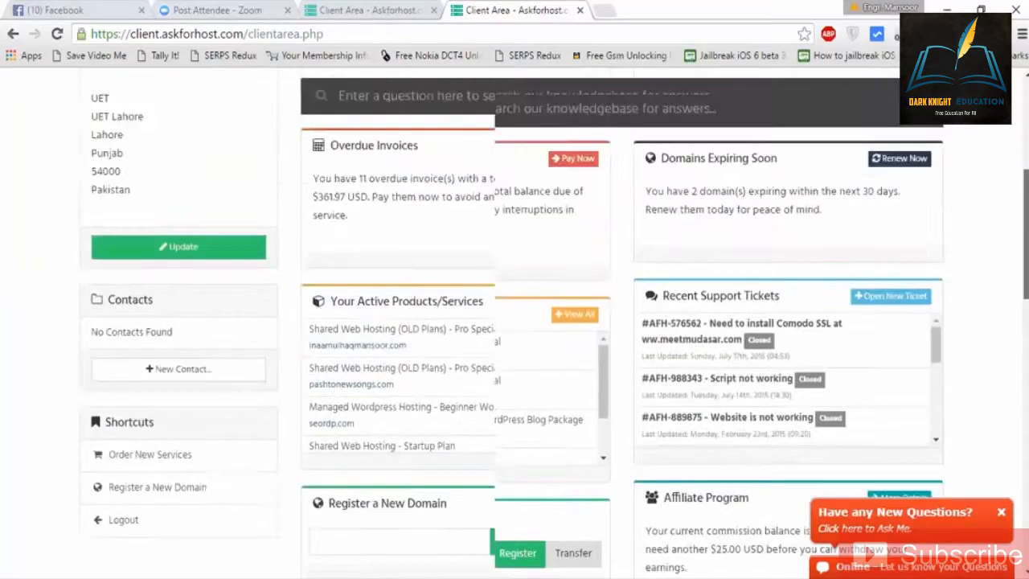
pyautogui.scroll(3, 515, 322)
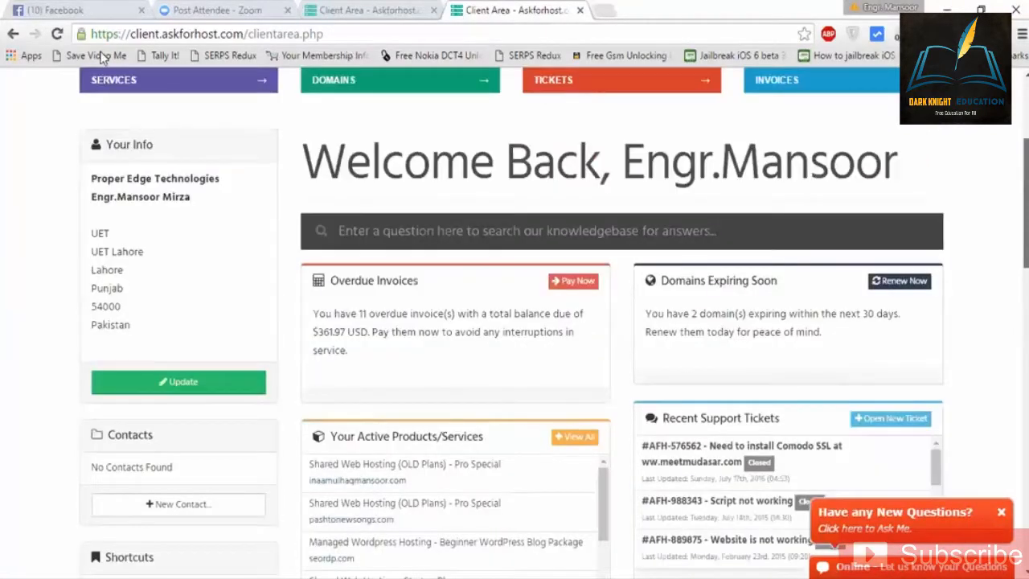
pyautogui.scroll(3, 122, 184)
pyautogui.click(123, 186)
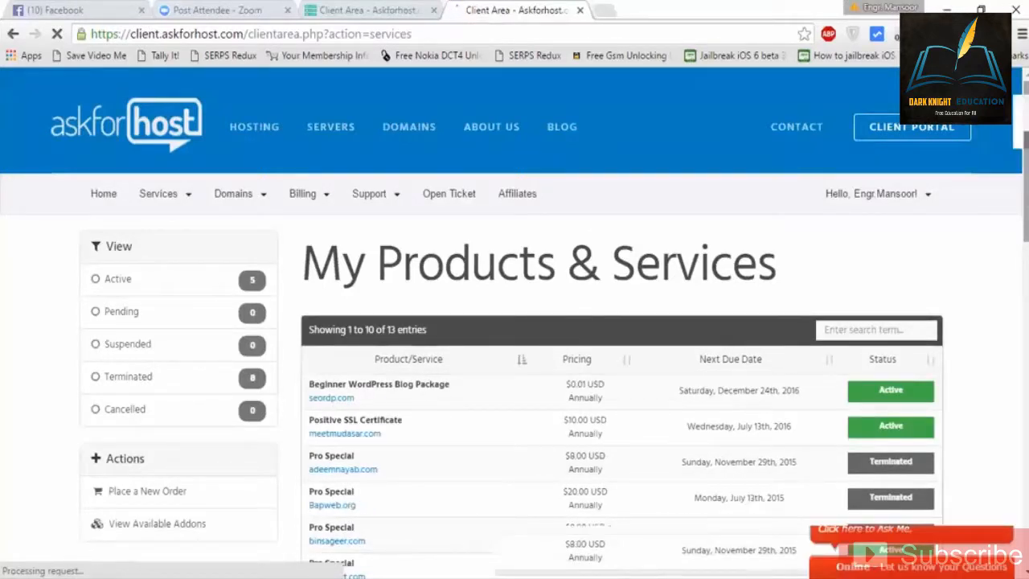
# Open the product details of the active Pro Special hosting service at the end of the list's first page.
pyautogui.scroll(-3, 515, 321)
pyautogui.scroll(-1, 515, 321)
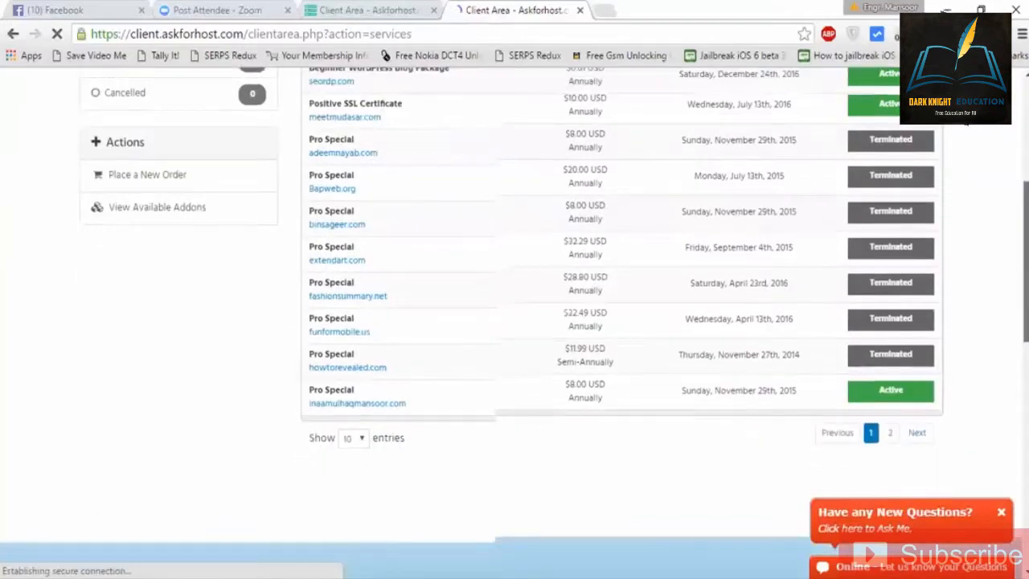
pyautogui.scroll(-1, 514, 321)
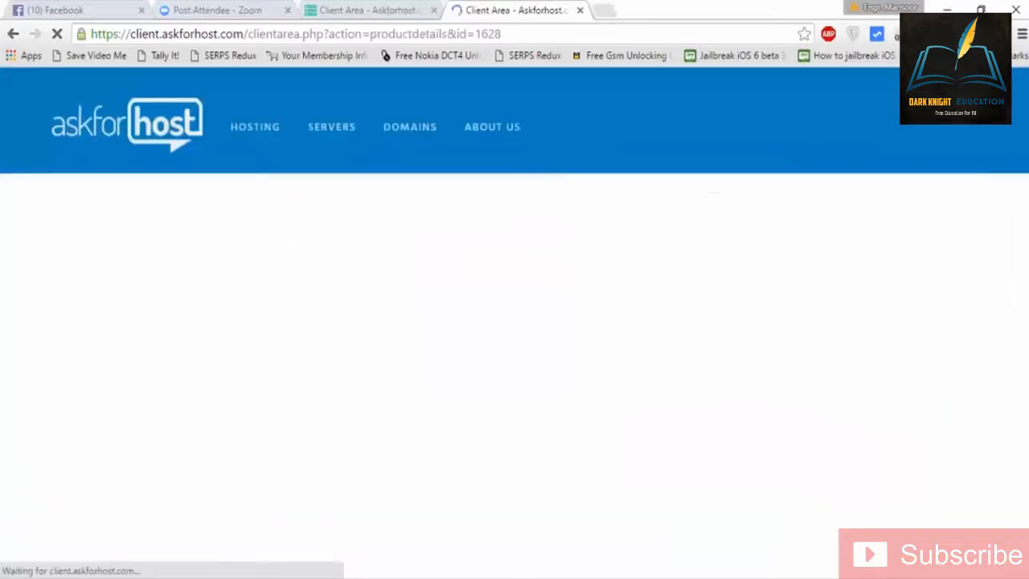
pyautogui.scroll(-1, 515, 321)
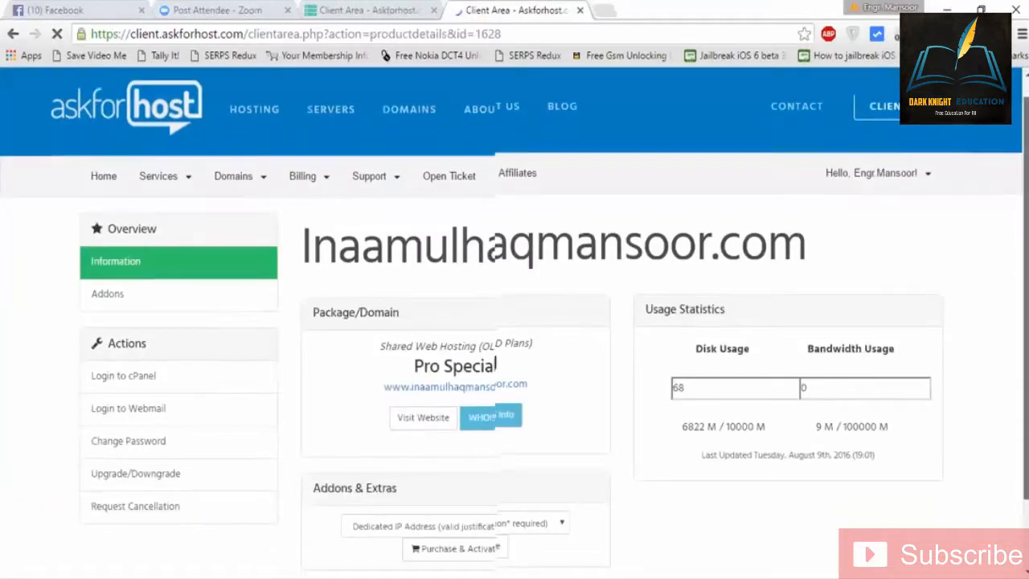
# Log in to cPanel from the Pro Special hosting service's actions.
pyautogui.scroll(-2, 143, 213)
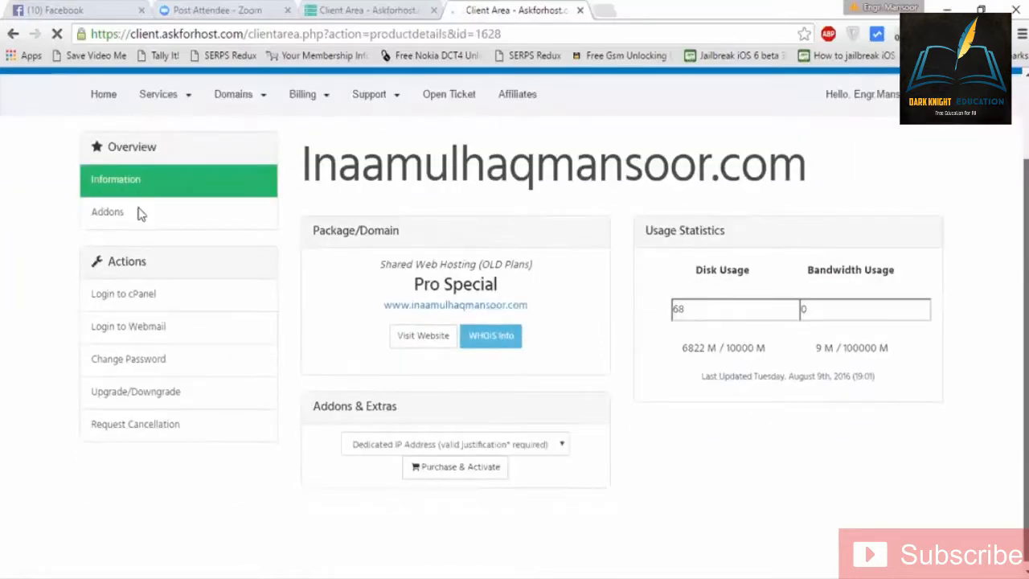
pyautogui.scroll(-2, 138, 213)
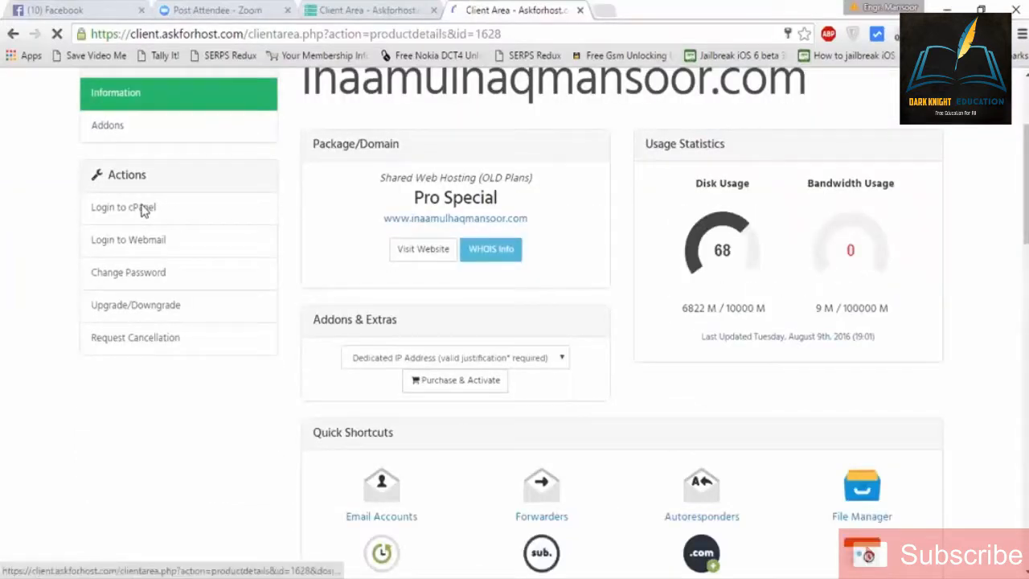
pyautogui.click(141, 209)
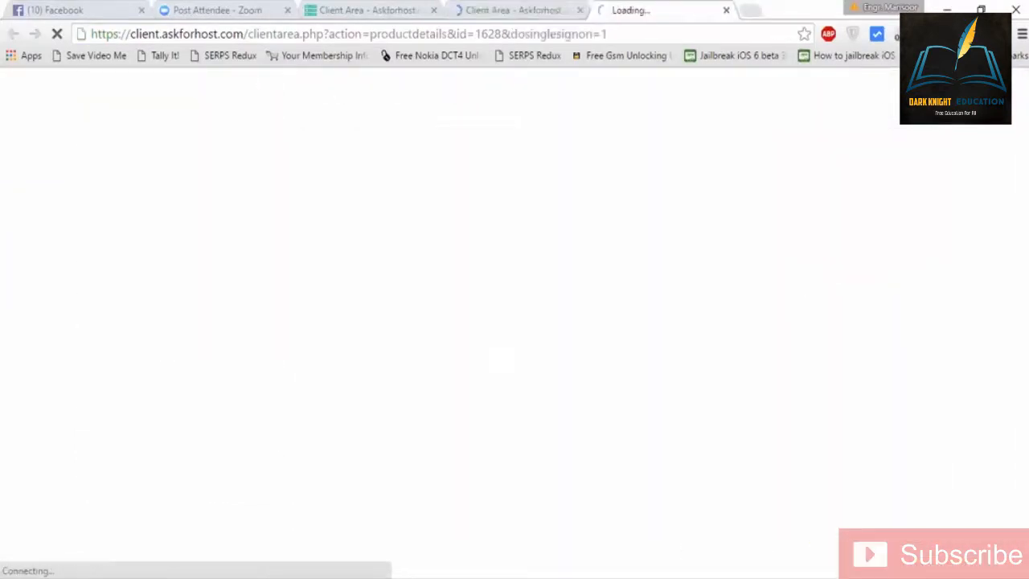
# Close both AskForHost client area tabs, keeping the tab that is loading cPanel.
pyautogui.hotkey('ctrl', 'shift', 'Tab')
pyautogui.hotkey('ctrl', 'w')
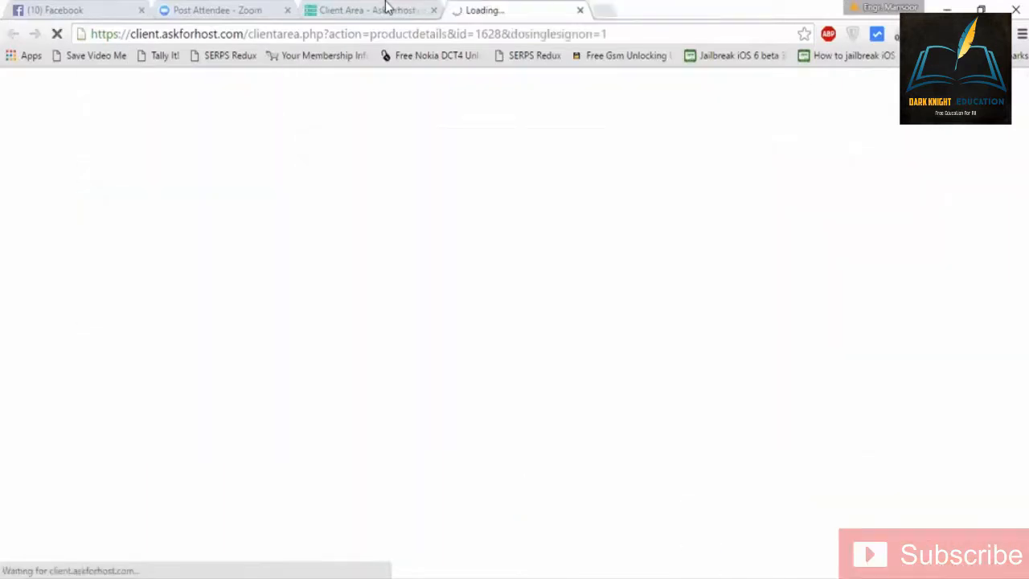
pyautogui.click(386, 8)
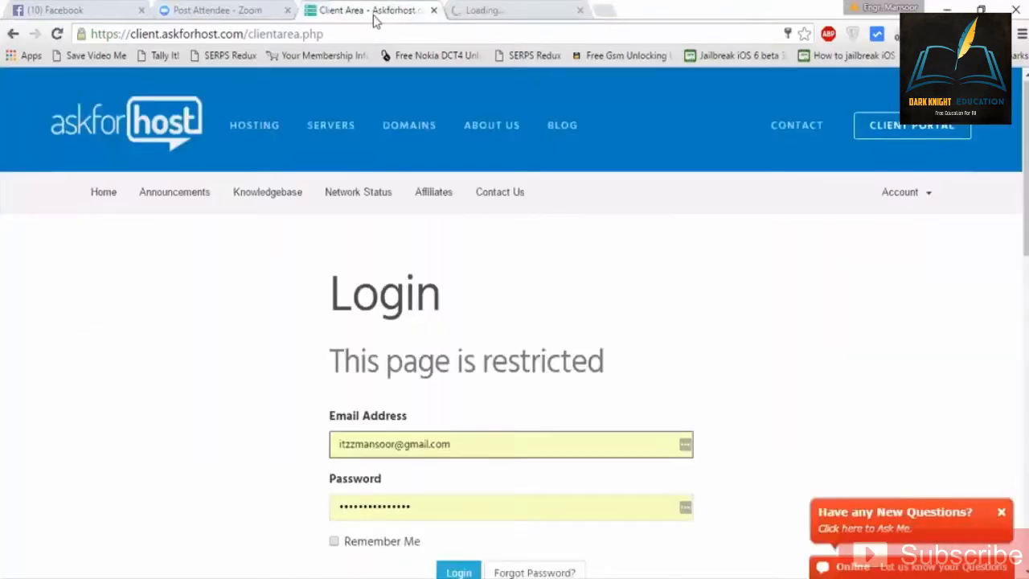
pyautogui.hotkey('ctrl', 'w')
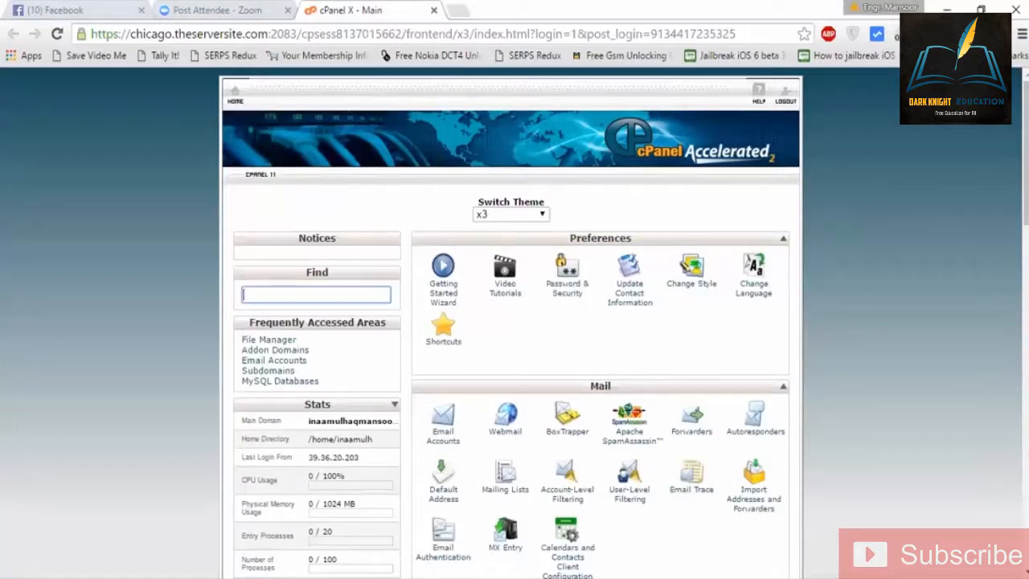
# Enter the direct cPanel address imansoor.com/cpanel in a new tab, and close that tab without loading the page.
pyautogui.hotkey('ctrl', 't')
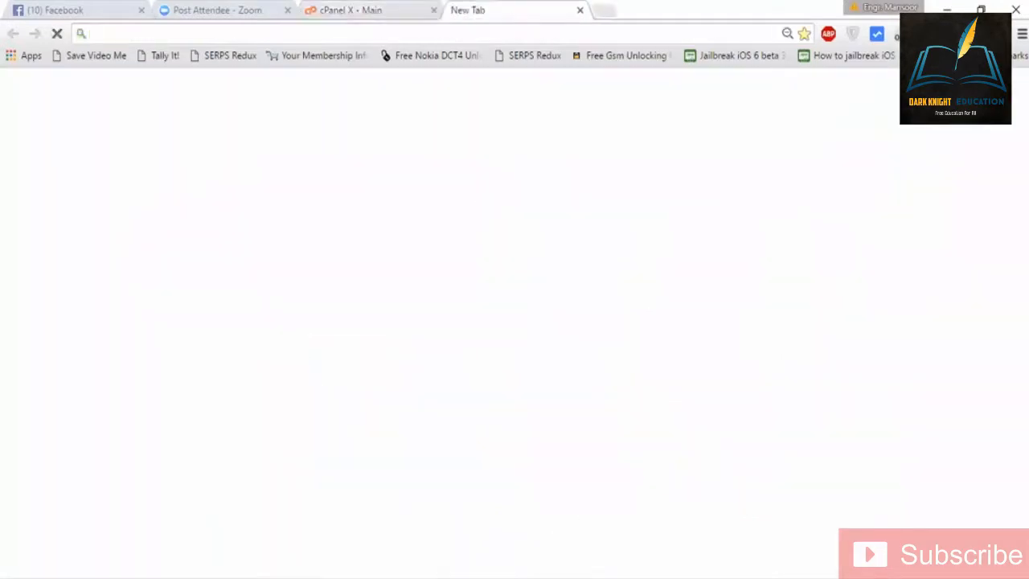
pyautogui.write('imansoor.com')
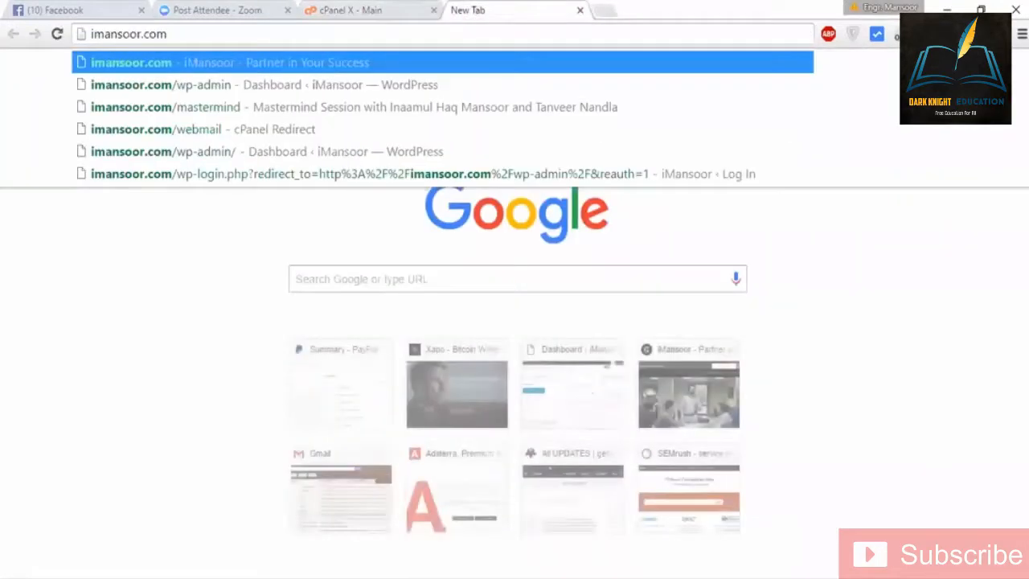
pyautogui.write('/cpanel')
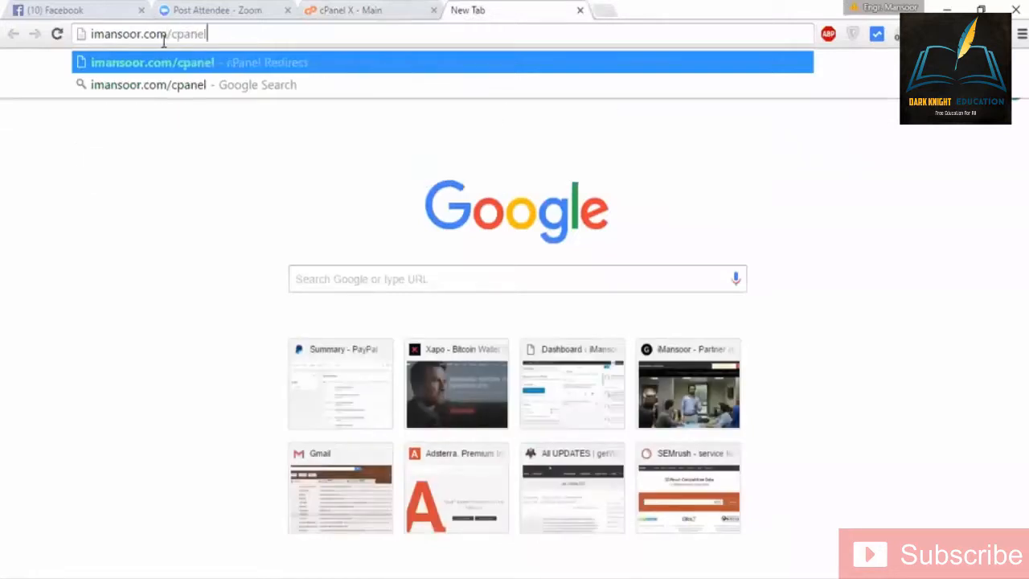
pyautogui.doubleClick(218, 38)
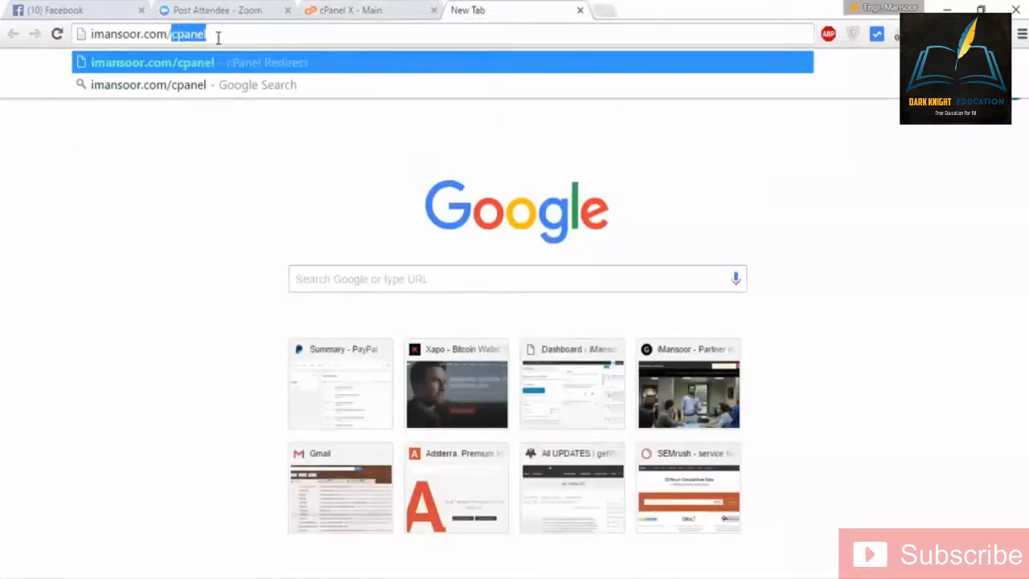
pyautogui.click(218, 37)
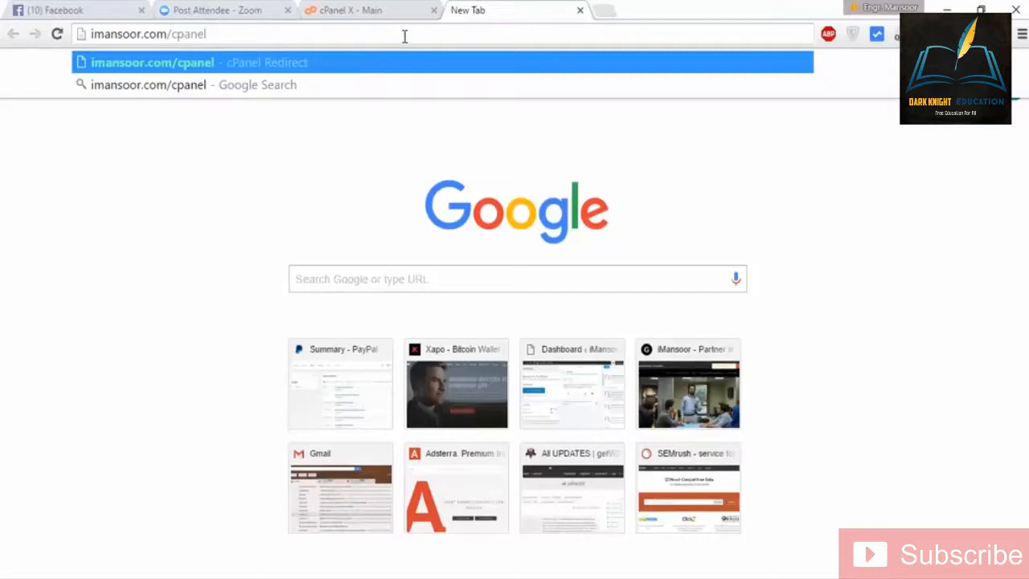
pyautogui.click(580, 9)
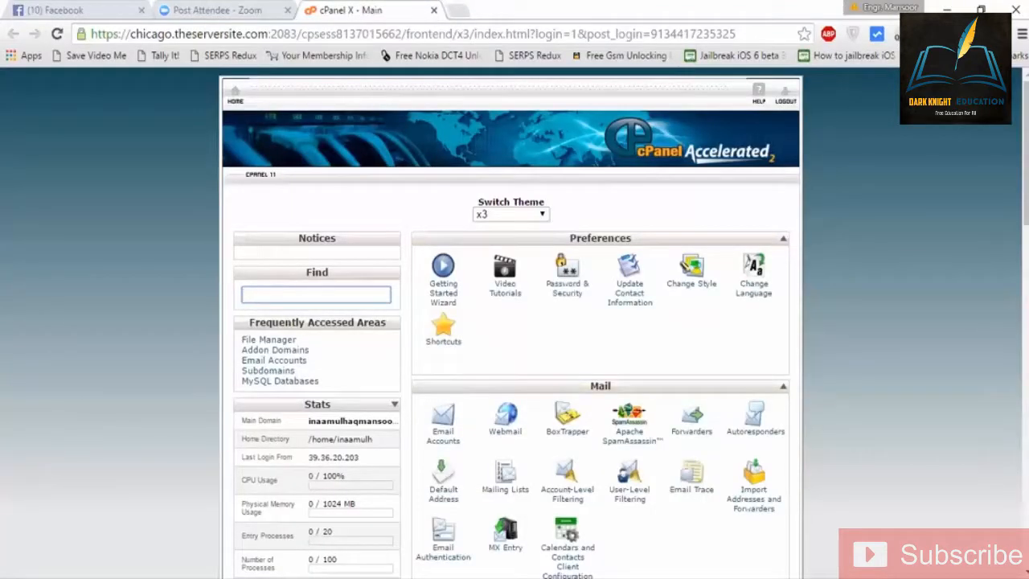
# Look through the cPanel home page's sections, from Preferences down to the Softaculous Apps Installer.
pyautogui.scroll(-1, 511, 322)
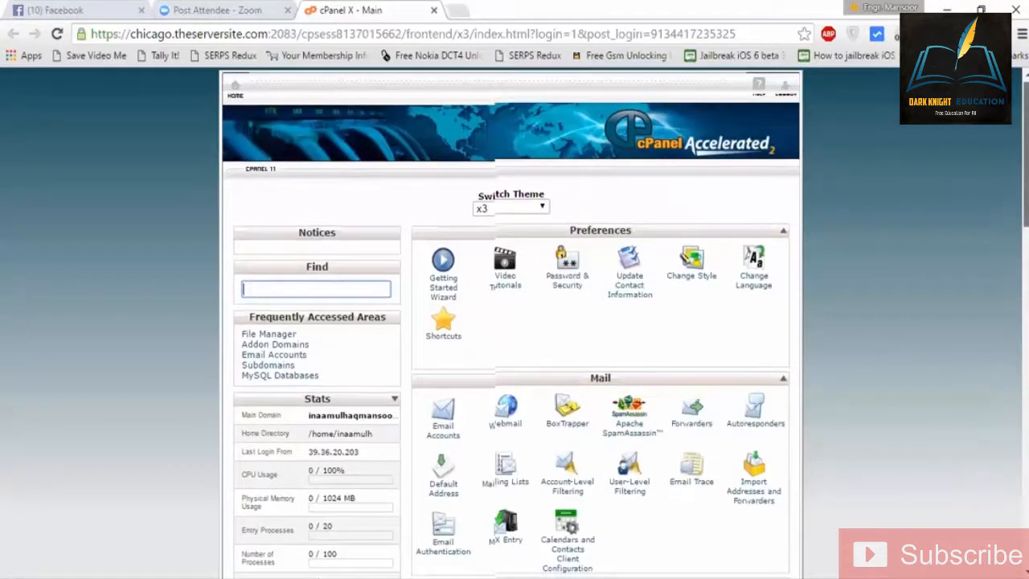
pyautogui.scroll(-2, 511, 322)
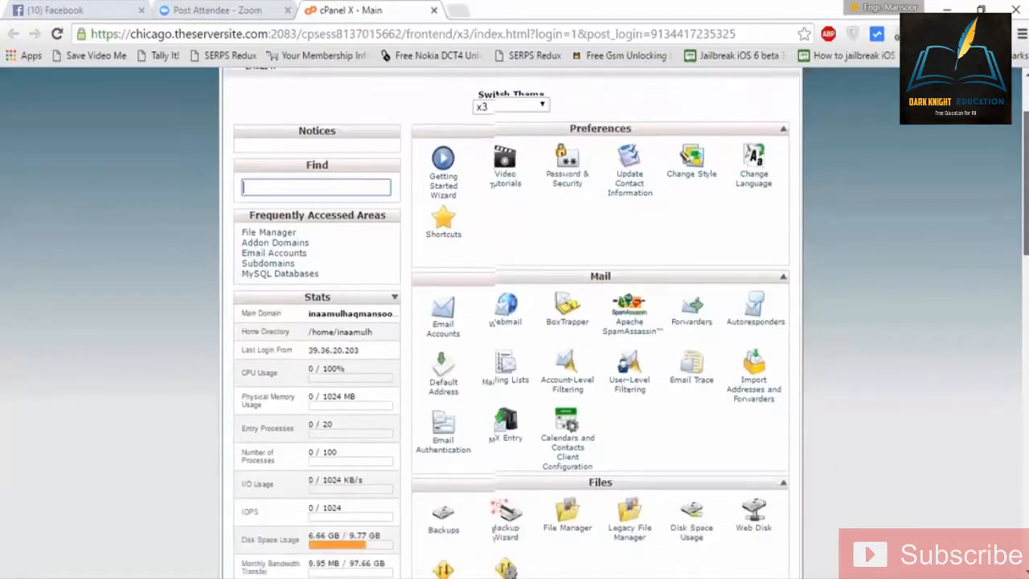
pyautogui.scroll(-2, 511, 321)
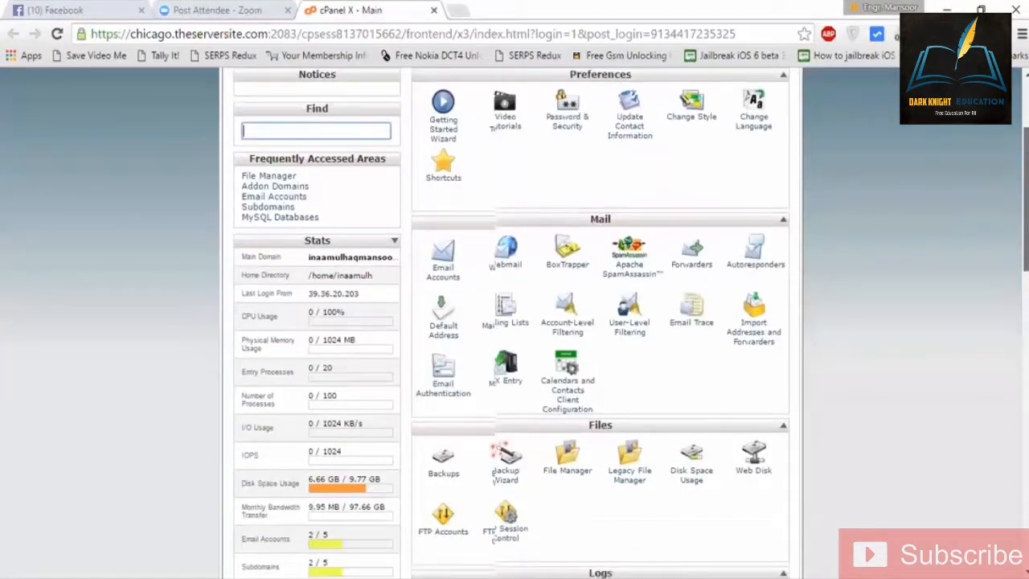
pyautogui.scroll(-5, 514, 322)
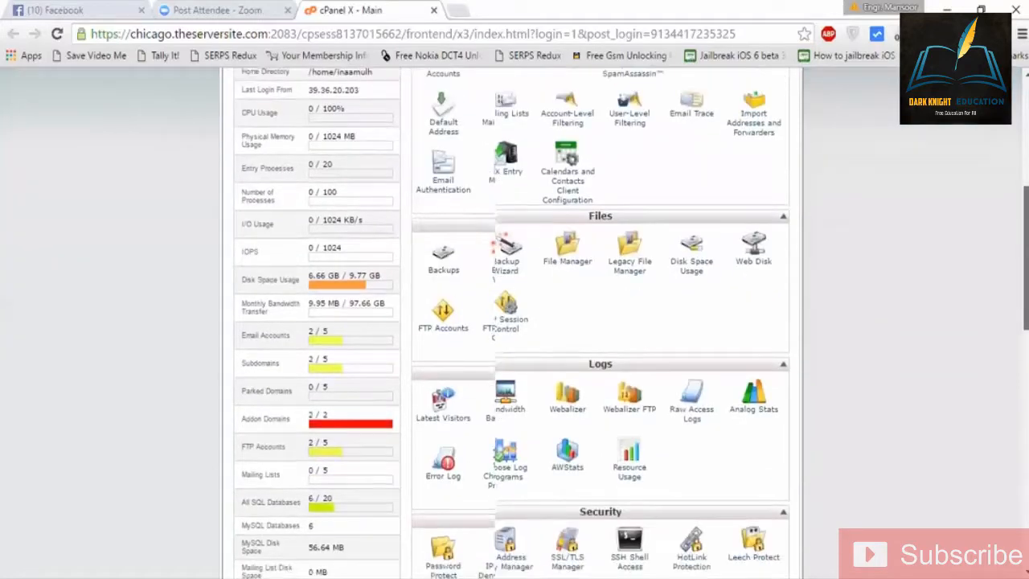
pyautogui.scroll(-5, 514, 321)
pyautogui.scroll(-7, 514, 321)
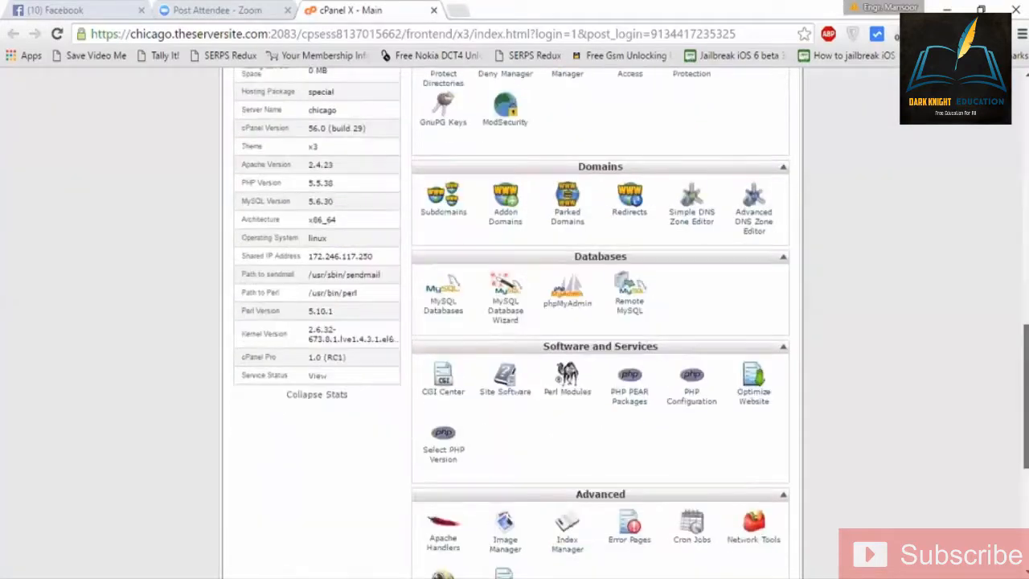
pyautogui.scroll(-1, 515, 322)
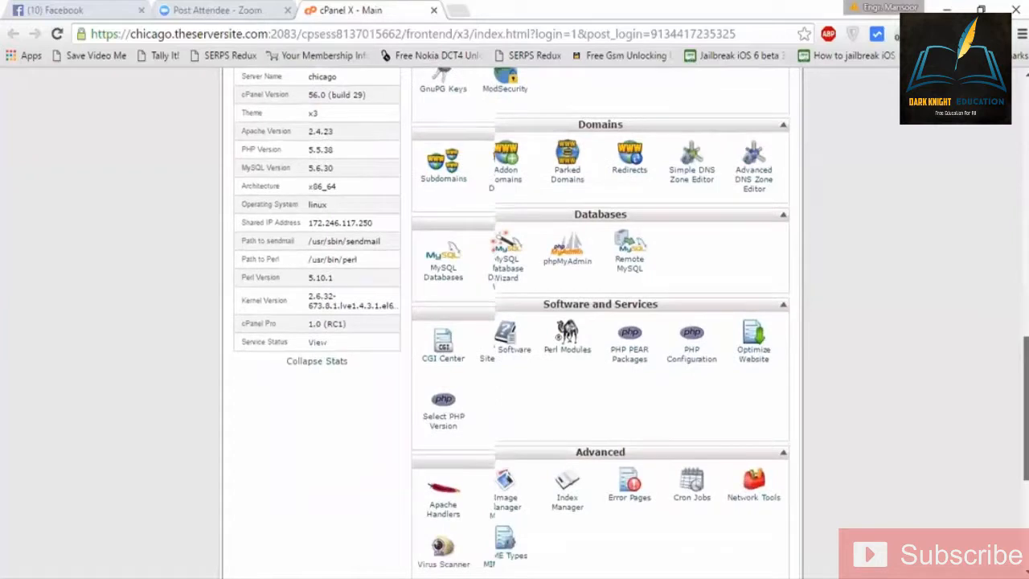
pyautogui.scroll(-3, 514, 321)
pyautogui.scroll(-1, 514, 322)
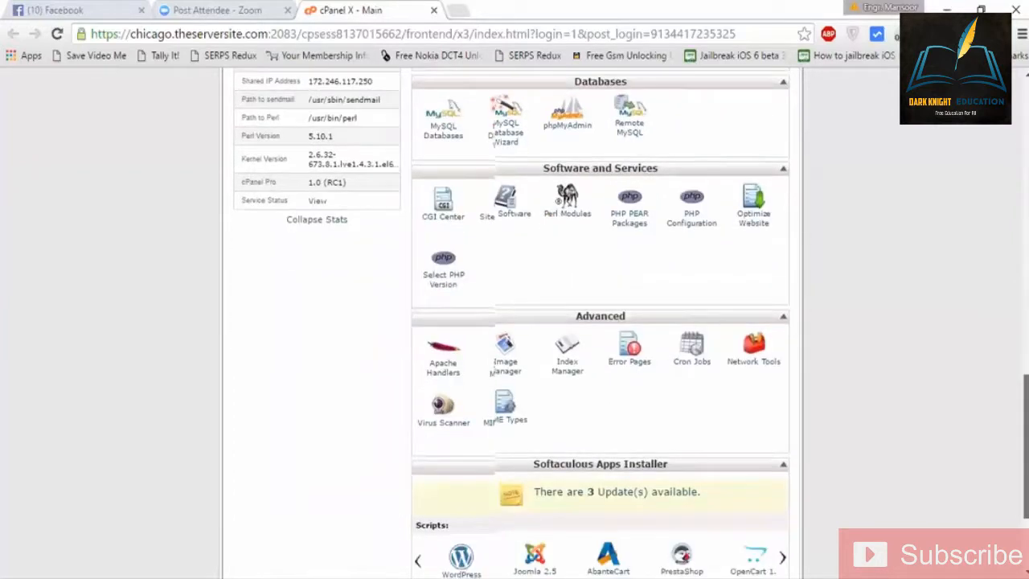
pyautogui.scroll(-5, 438, 299)
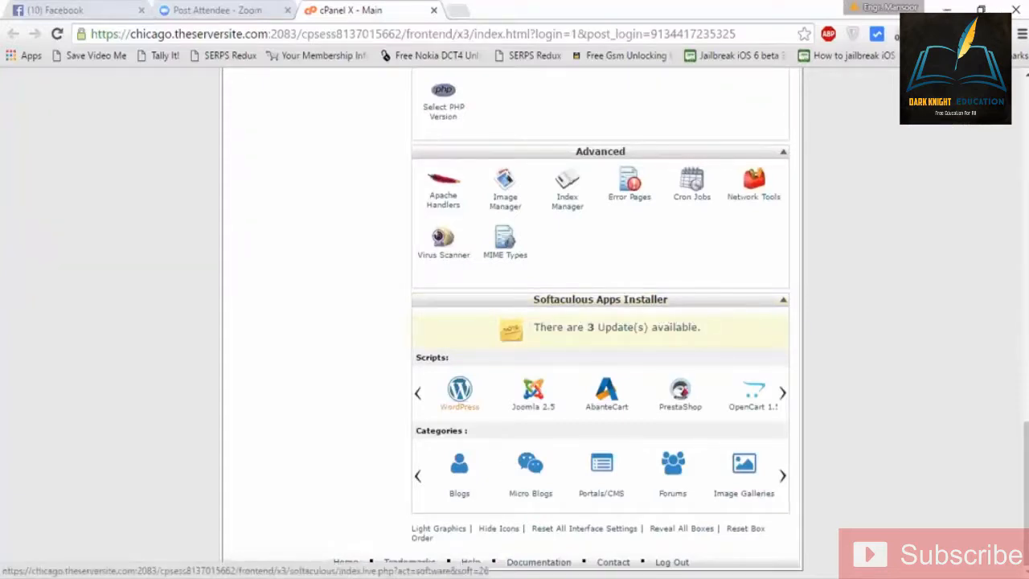
# Open WordPress from the Softaculous scripts and bring up its installation form.
pyautogui.click(459, 391)
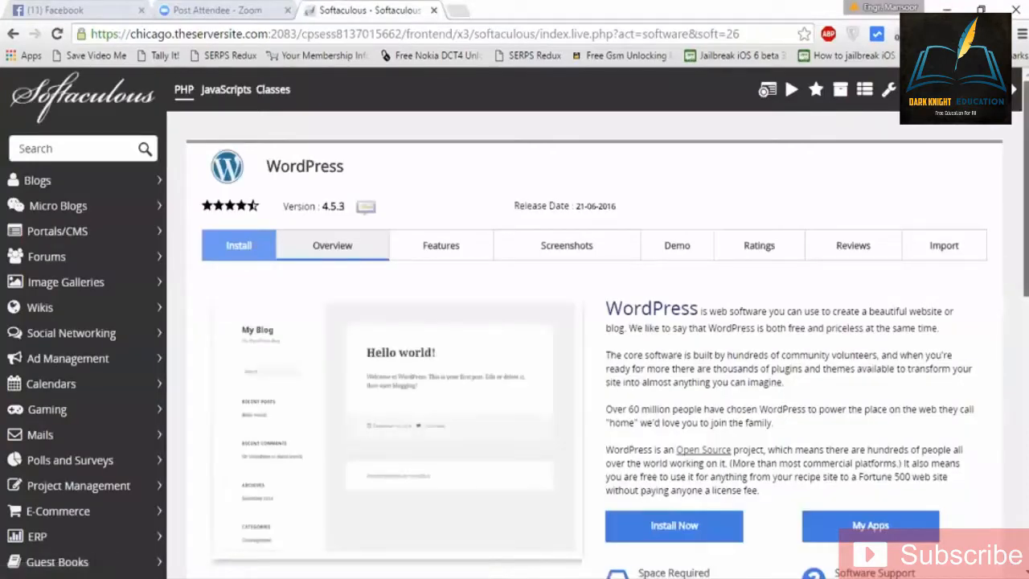
pyautogui.scroll(-2, 514, 321)
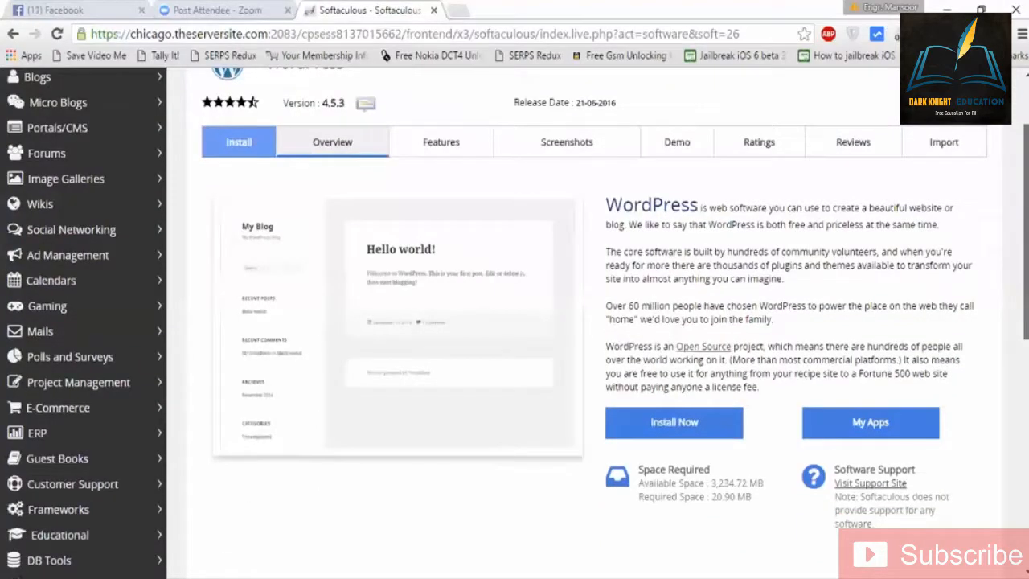
pyautogui.scroll(1, 515, 322)
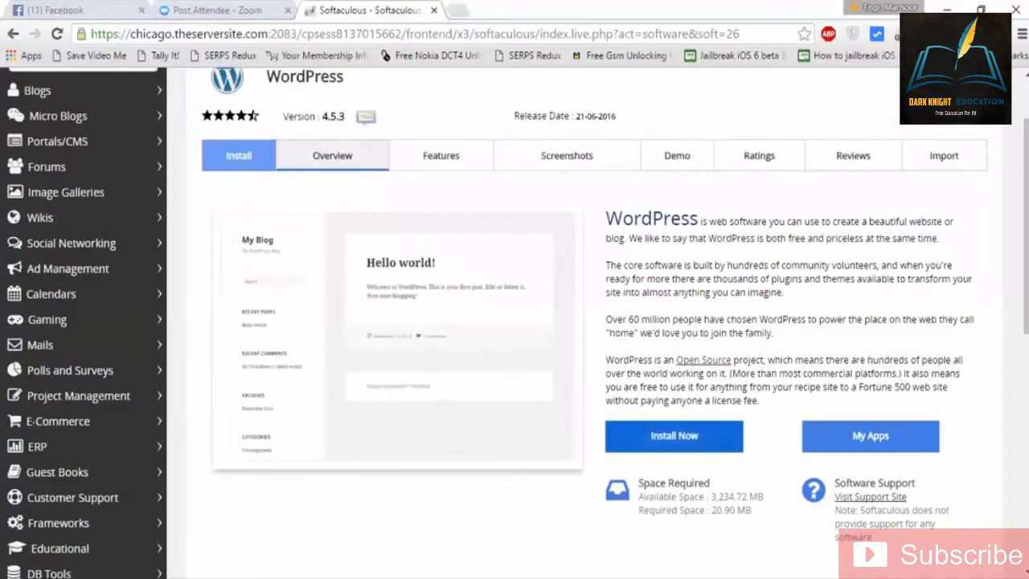
pyautogui.click(674, 422)
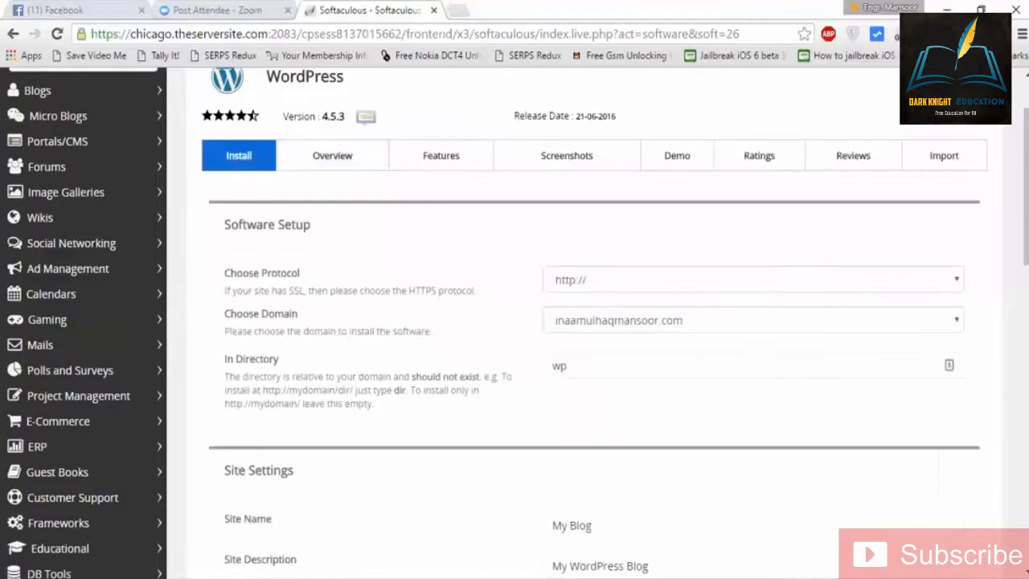
# Check the In Directory help text on subfolder and root installs, and set the installation directory to lwe.
pyautogui.press('Tab')
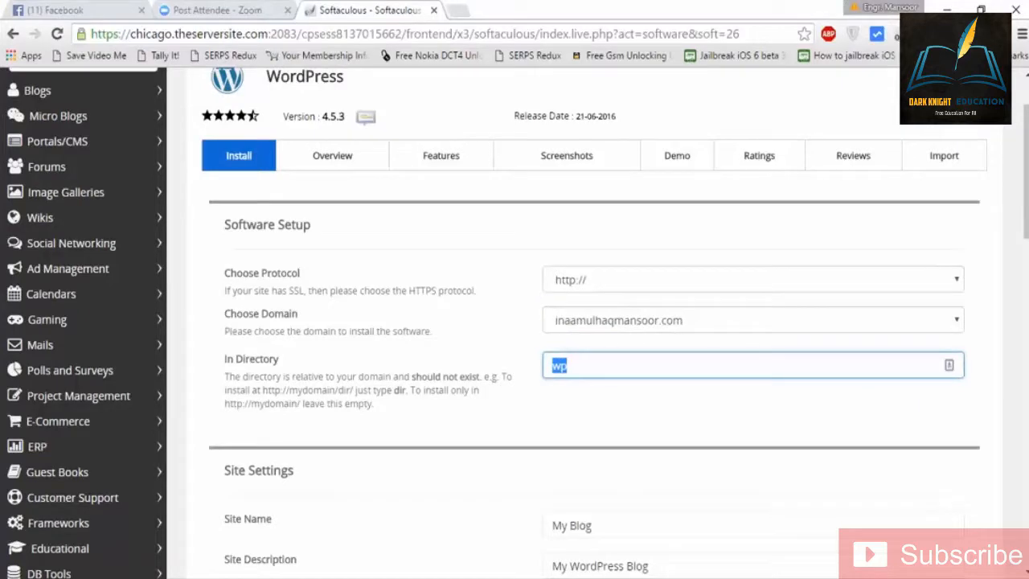
pyautogui.moveTo(262, 390); pyautogui.dragTo(364, 390)
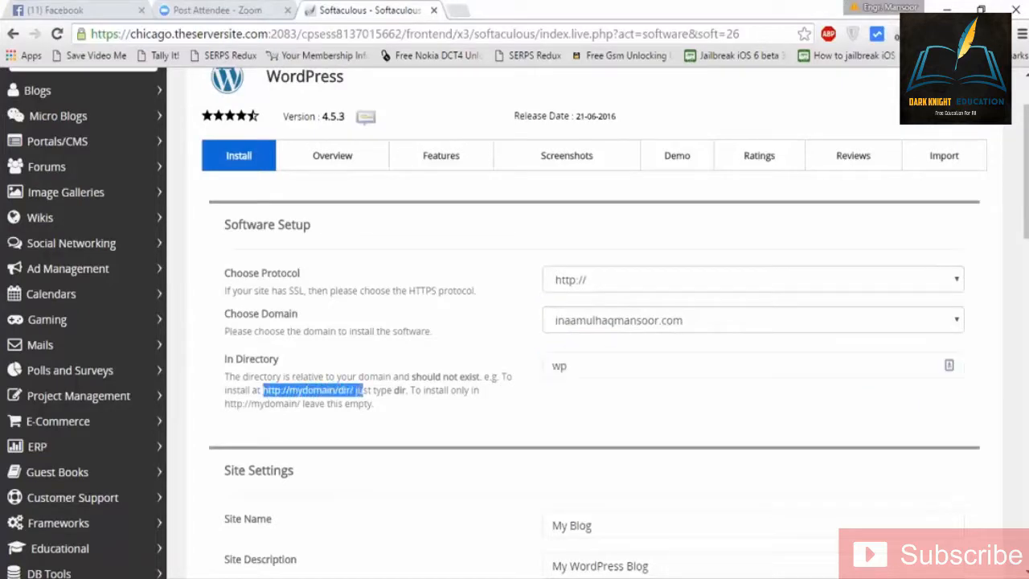
pyautogui.click(363, 390)
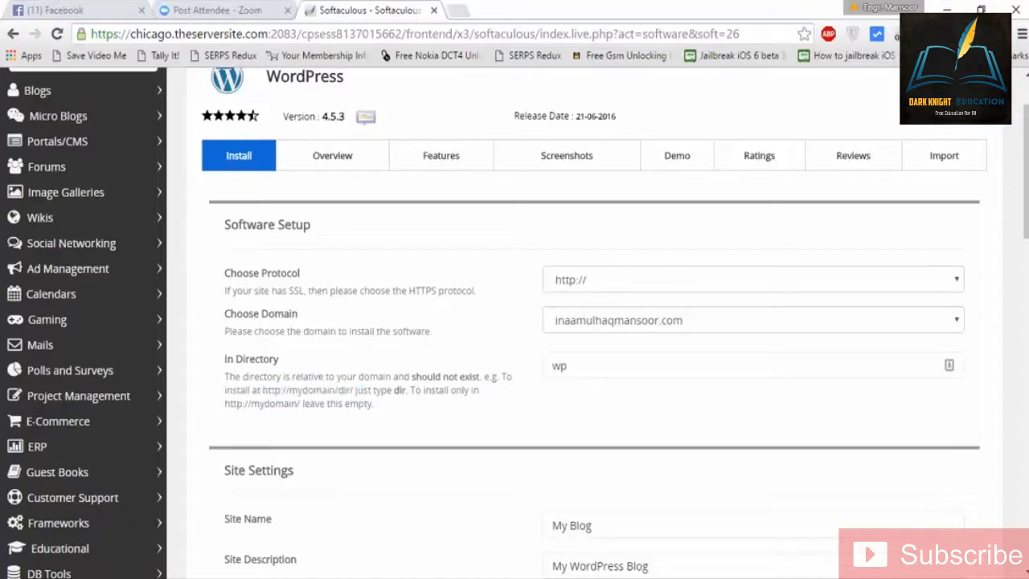
pyautogui.moveTo(224, 404); pyautogui.dragTo(373, 403)
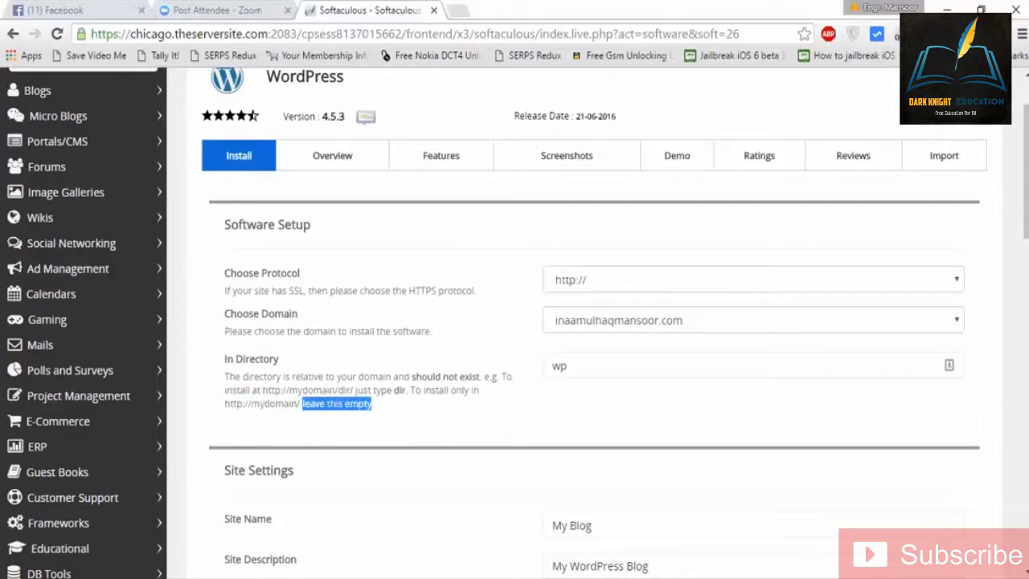
pyautogui.click(567, 365)
pyautogui.doubleClick(563, 365)
pyautogui.press('BackSpace')
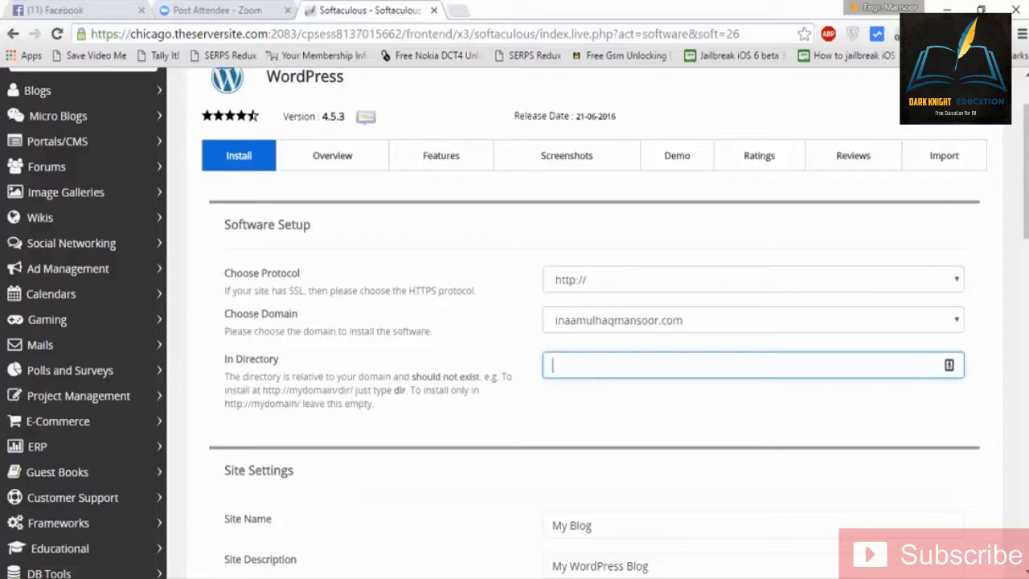
pyautogui.write('lwe')
pyautogui.click(588, 429)
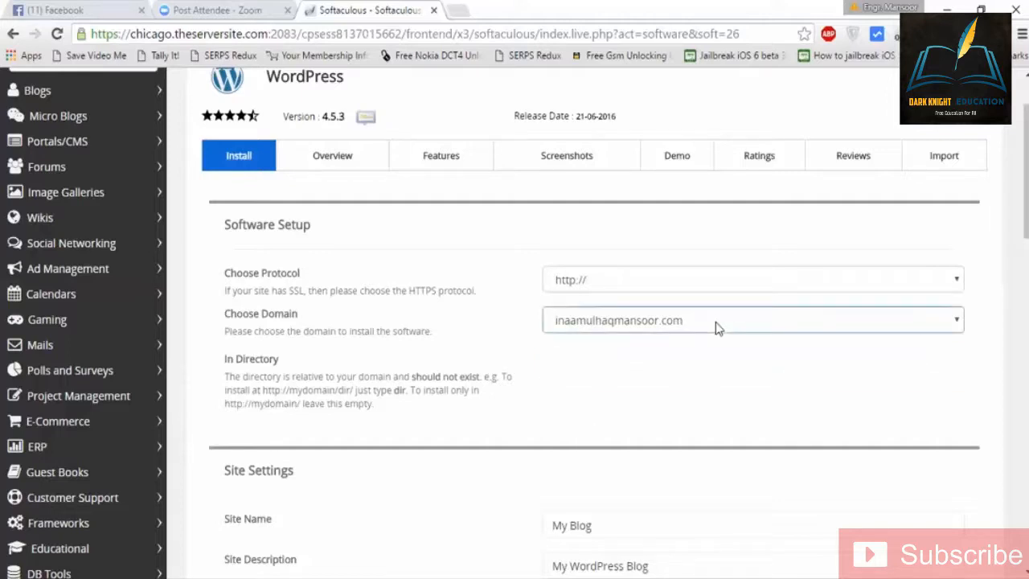
pyautogui.click(715, 325)
pyautogui.click(653, 389)
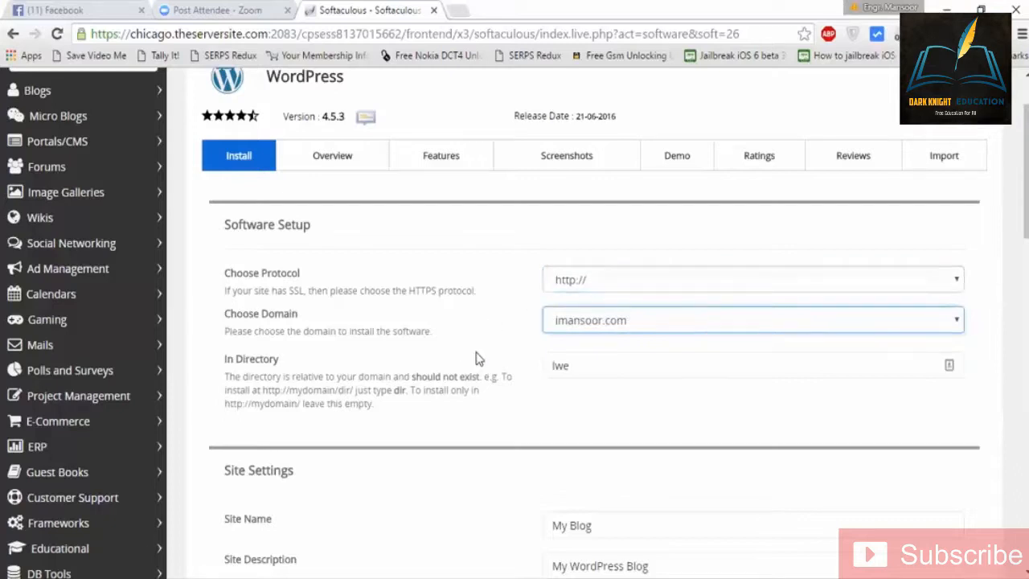
pyautogui.click(650, 279)
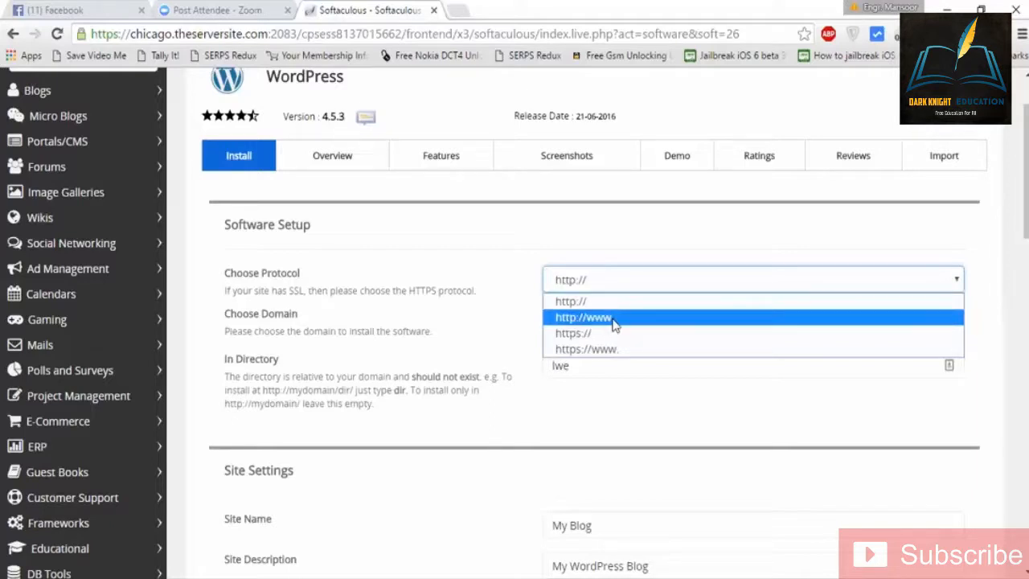
pyautogui.click(614, 322)
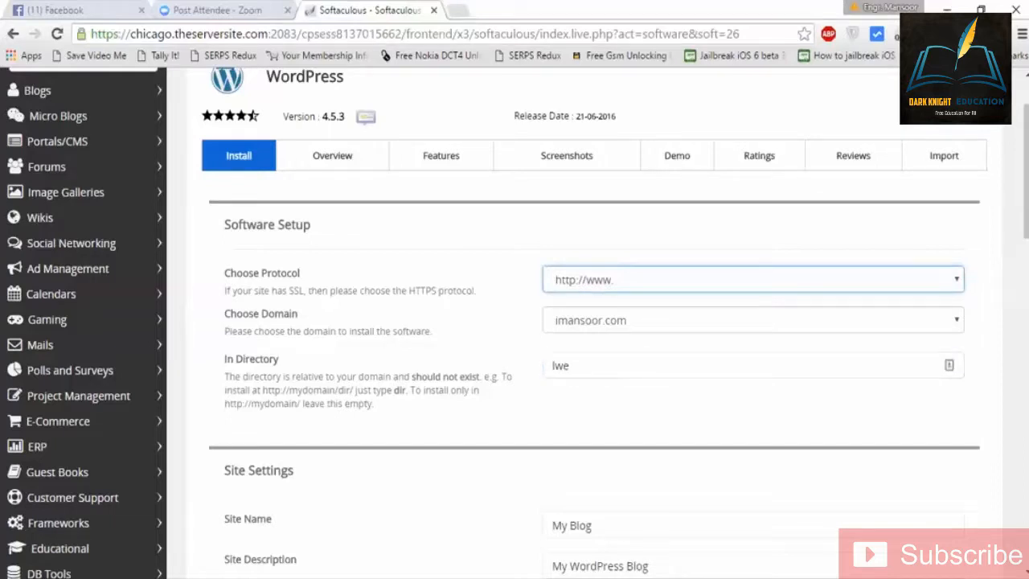
# In Site Settings, set the site name to "my title" and the site description to "my blog description".
pyautogui.scroll(-2, 518, 322)
pyautogui.scroll(-4, 515, 322)
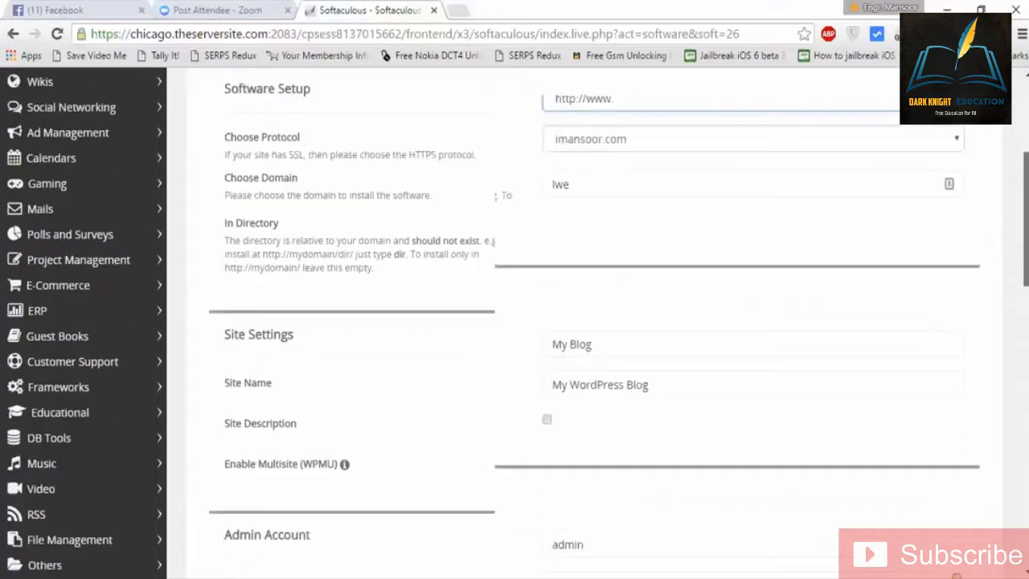
pyautogui.click(592, 191)
pyautogui.hotkey('ctrl', 'a')
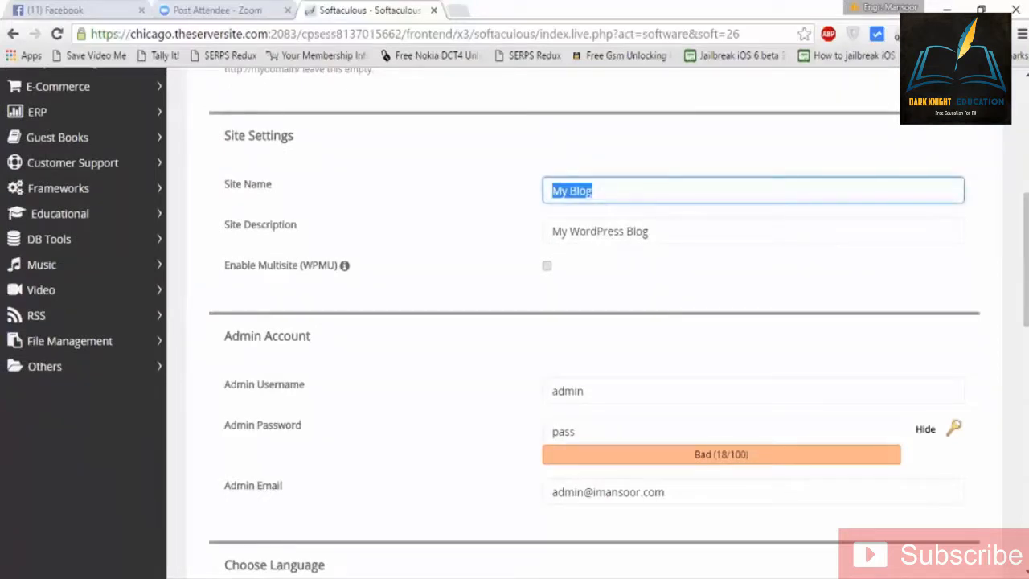
pyautogui.write('my tit')
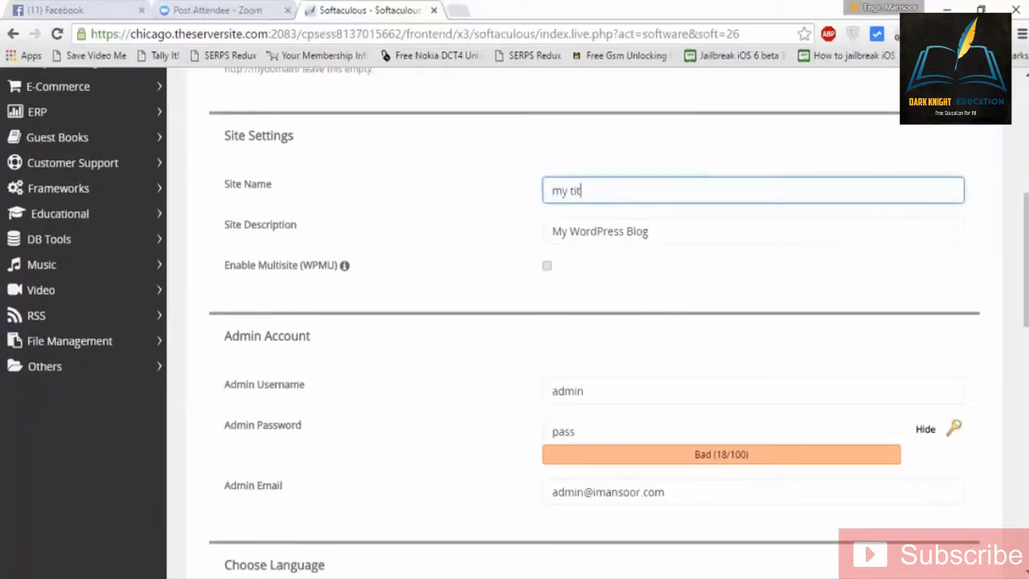
pyautogui.write('le')
pyautogui.press('Tab')
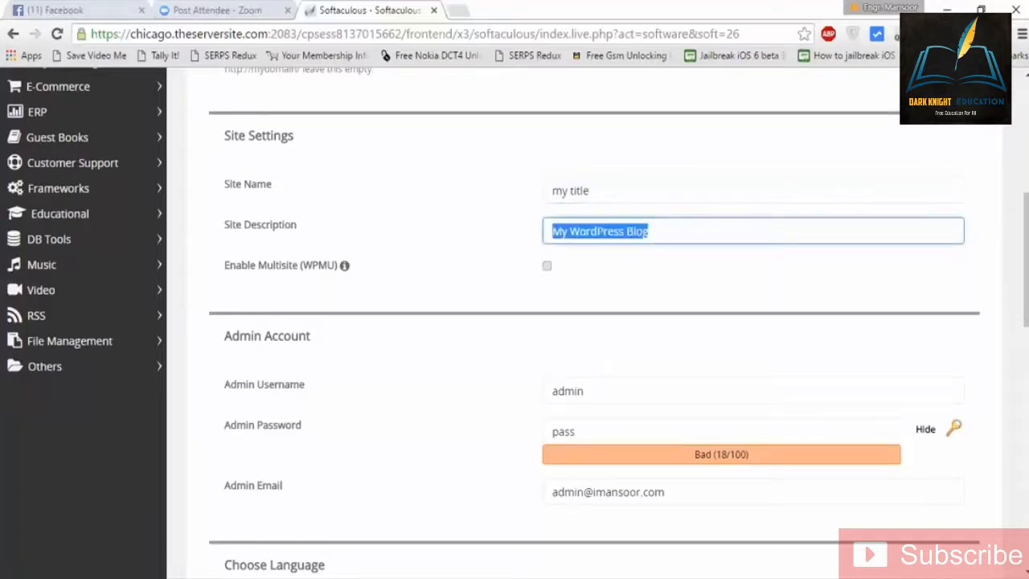
pyautogui.write('my blog')
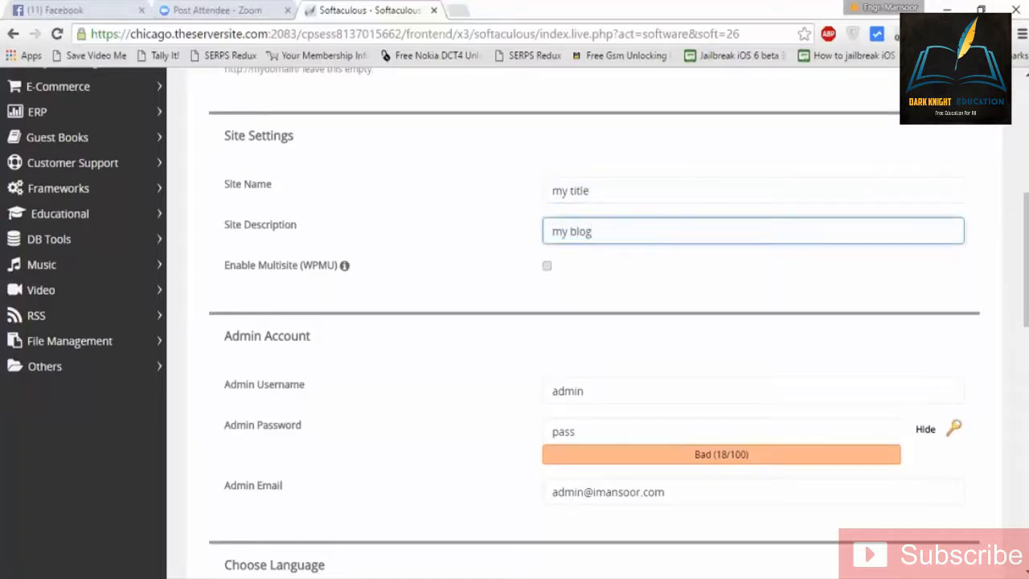
pyautogui.write(' description')
pyautogui.press('Tab')
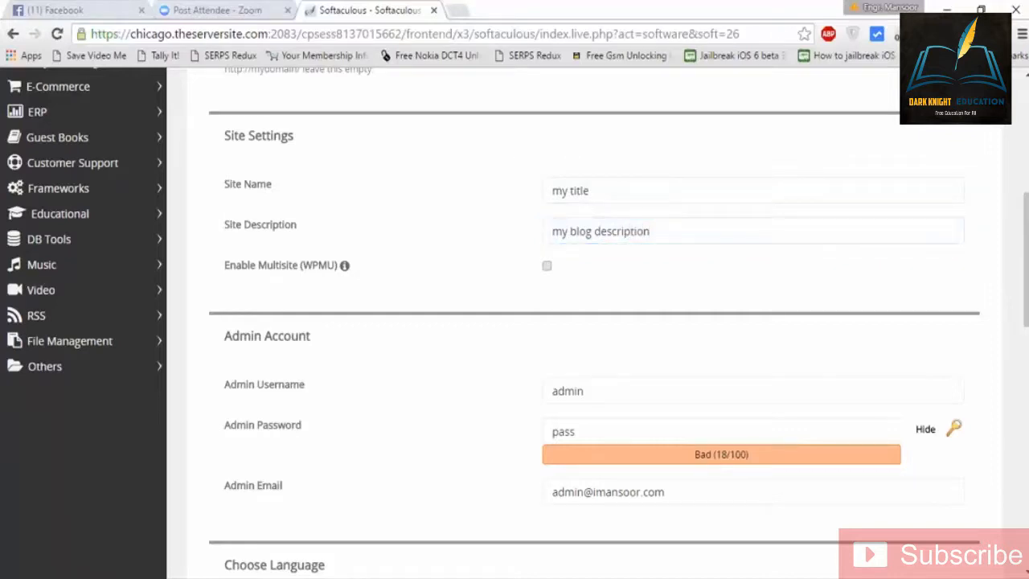
# Select the existing Admin Username entry in the Admin Account section.
pyautogui.scroll(-3, 595, 322)
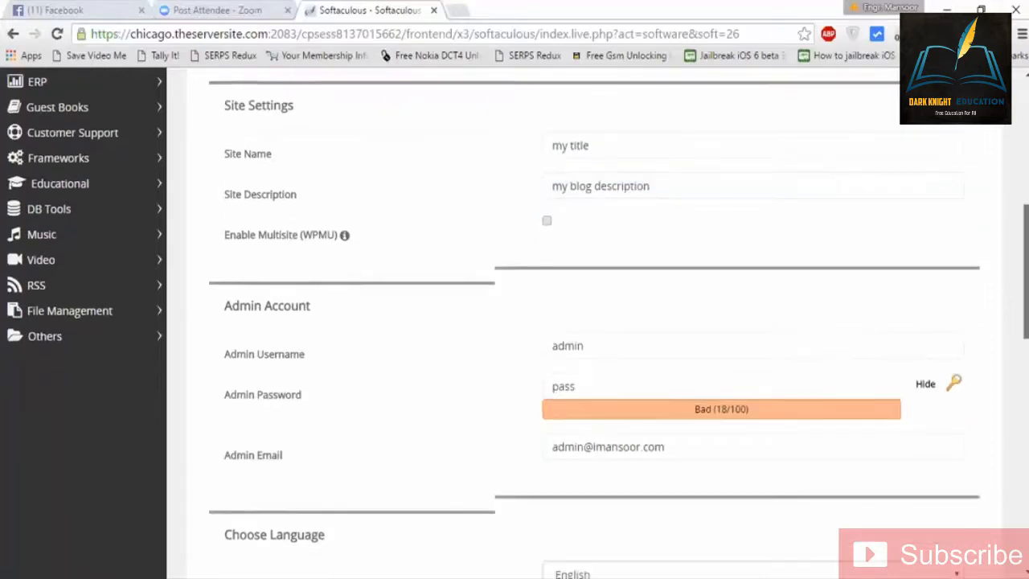
pyautogui.click(656, 167)
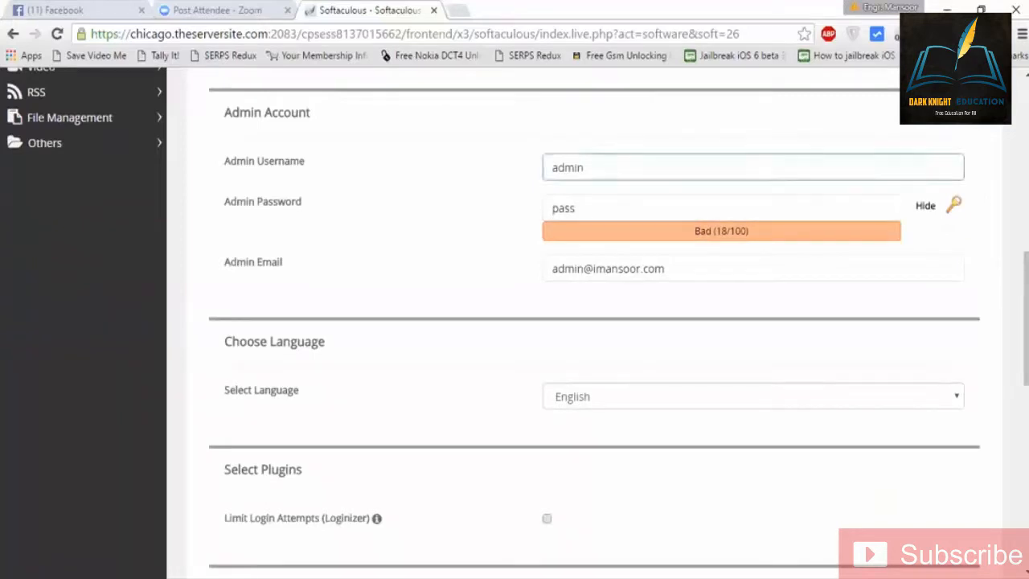
pyautogui.hotkey('ctrl', 'a')
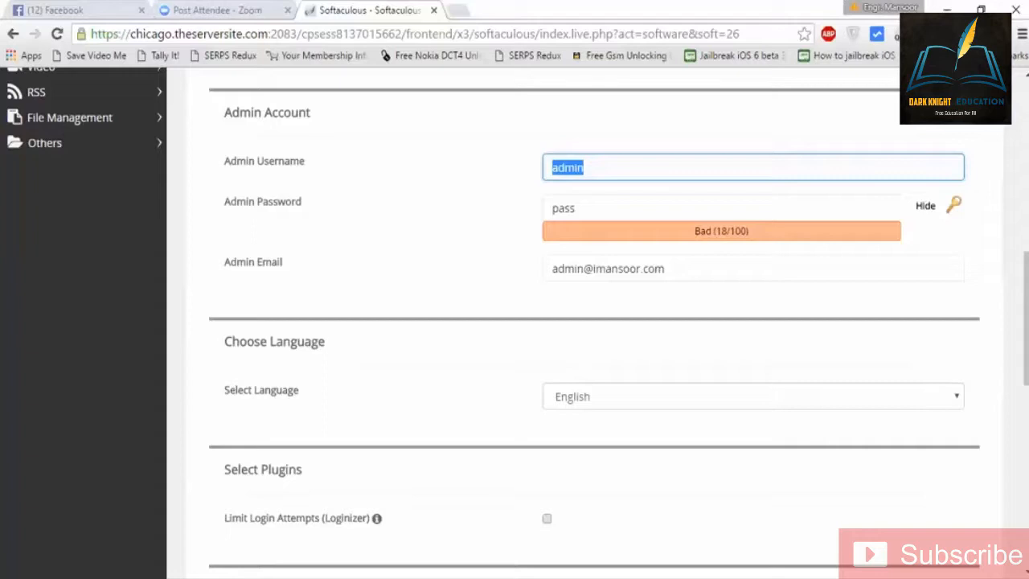
# Open imansoor.com in a new browser tab, go to its blog and the top post's author page, and highlight the username in the URL.
pyautogui.hotkey('ctrl', 't')
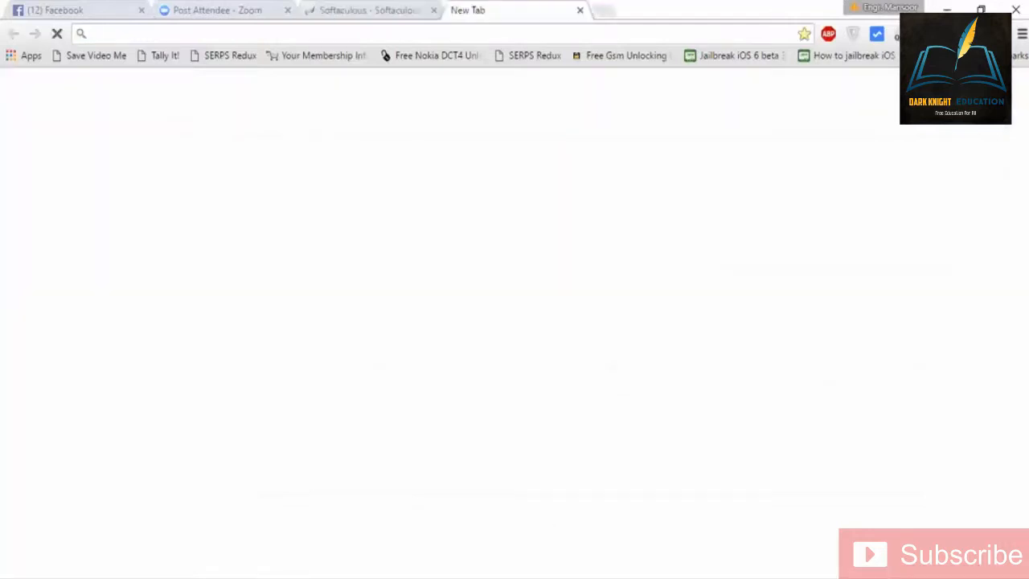
pyautogui.write('im')
pyautogui.press('Return')
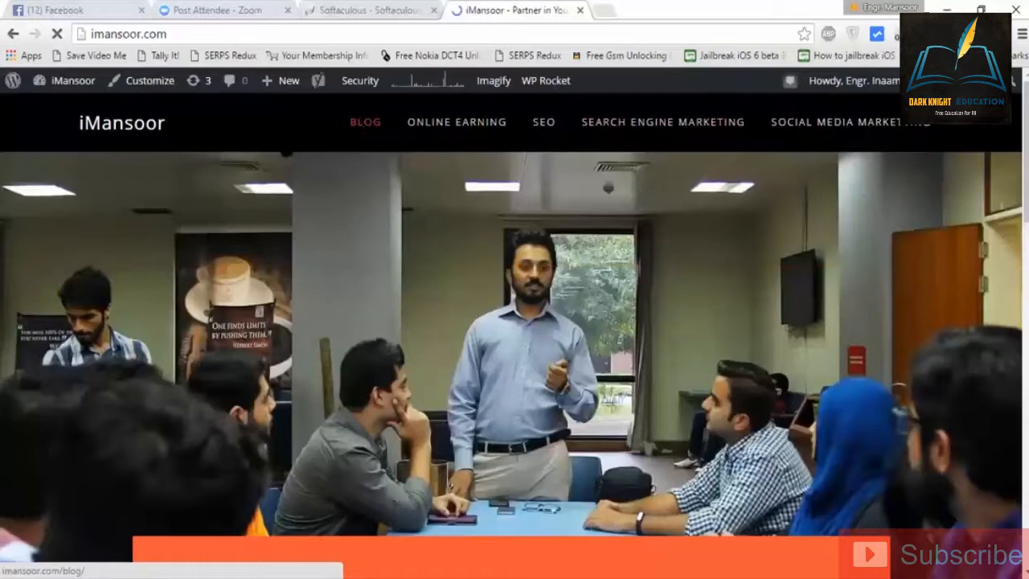
pyautogui.click(365, 123)
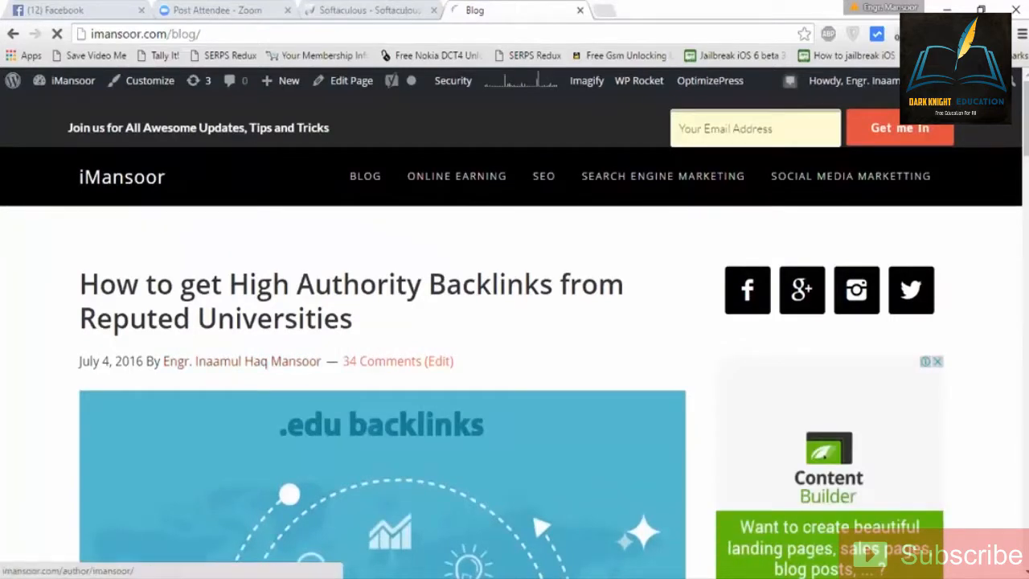
pyautogui.click(241, 361)
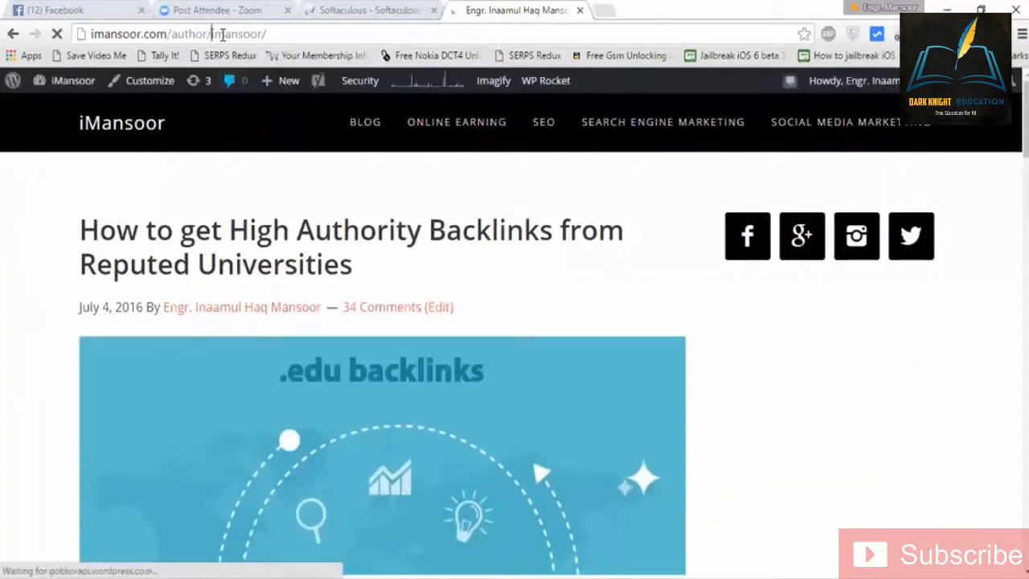
pyautogui.doubleClick(260, 35)
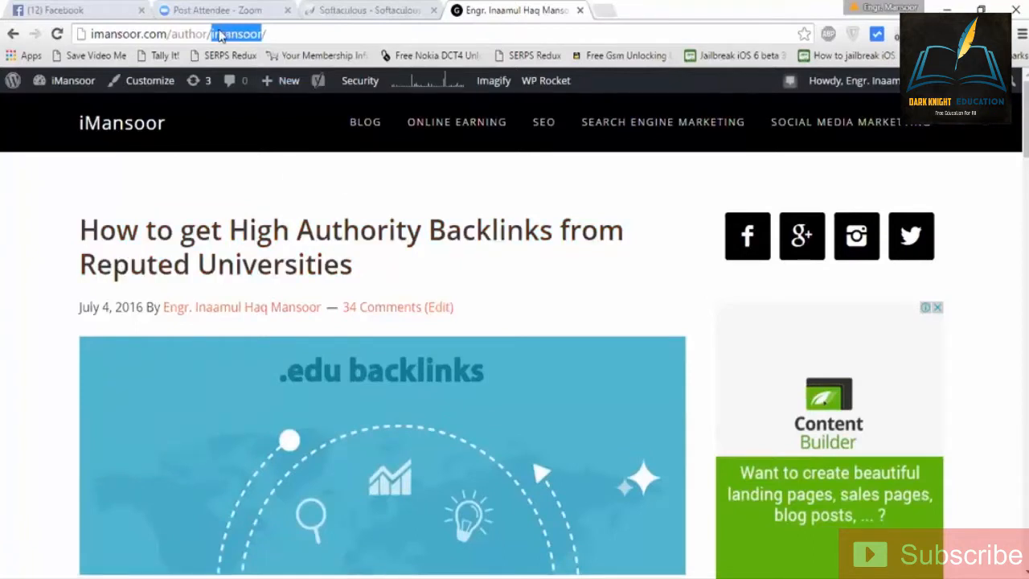
# Compare the Admin Username field in the WordPress installation form with the username in the author page's URL.
pyautogui.click(372, 8)
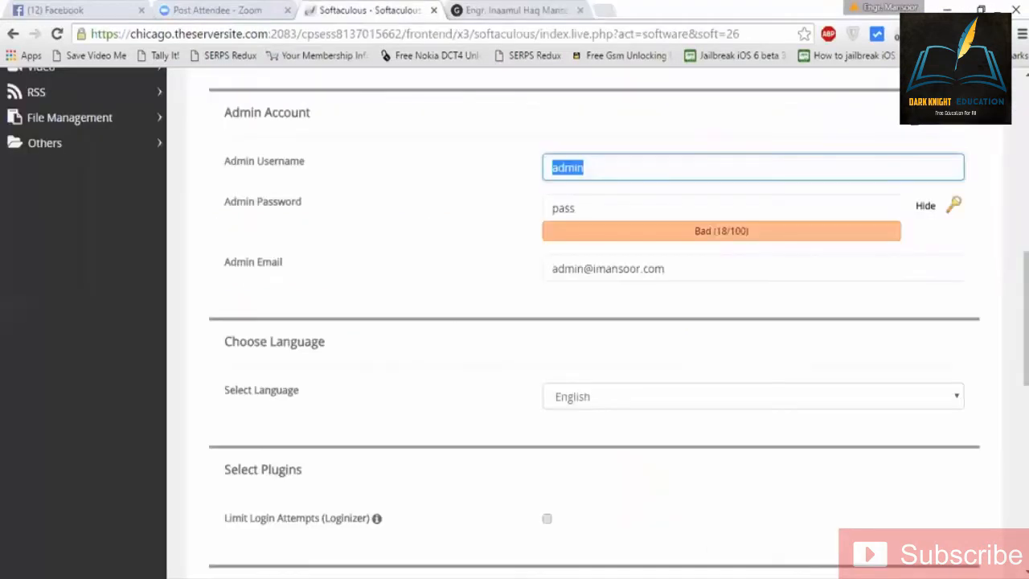
pyautogui.click(553, 167)
pyautogui.hotkey('ctrl', 'Tab')
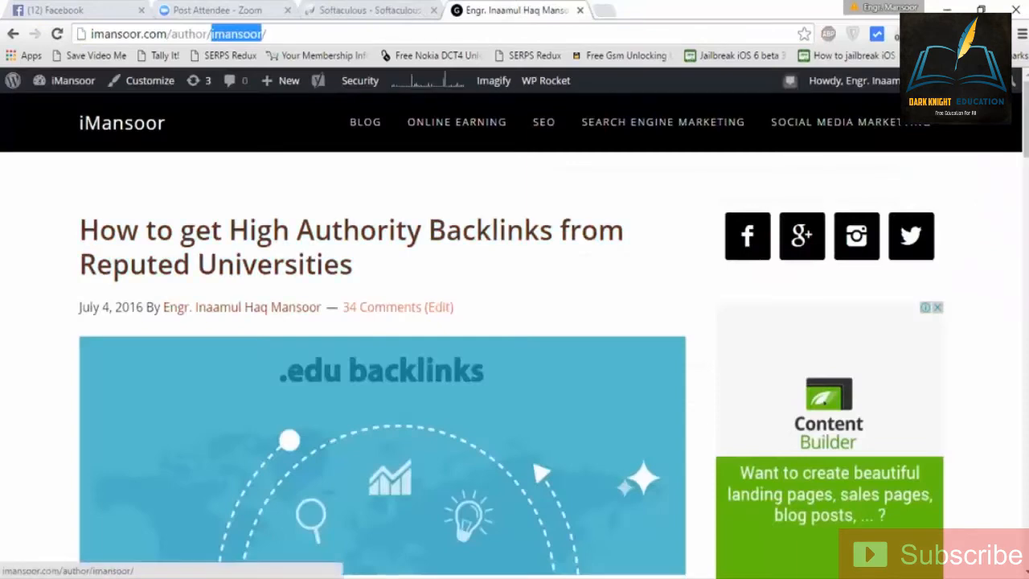